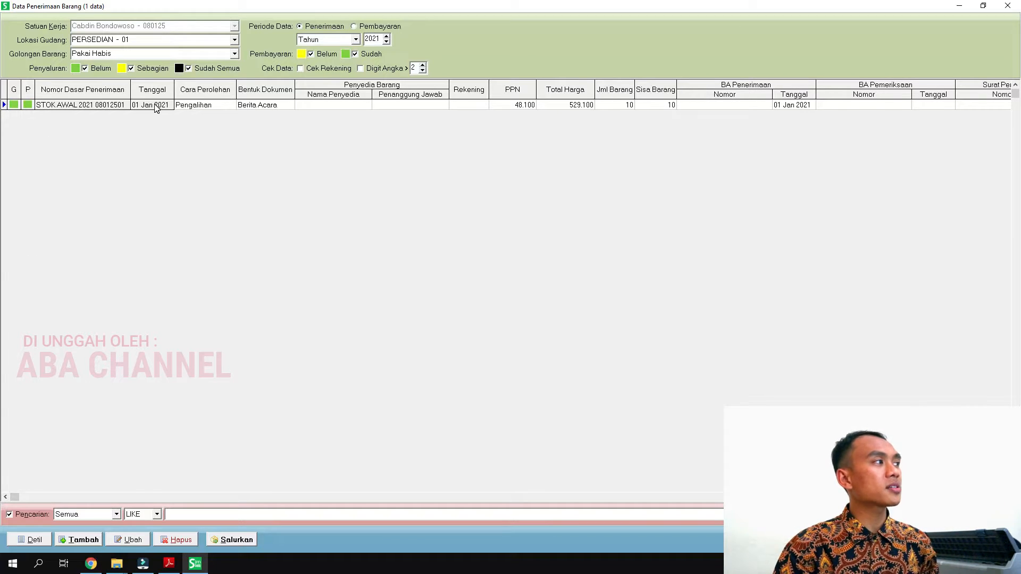
# Examine the item details of the STOK AWAL 2021 receipt record, then return to the receipts list
pyautogui.click(512, 105)
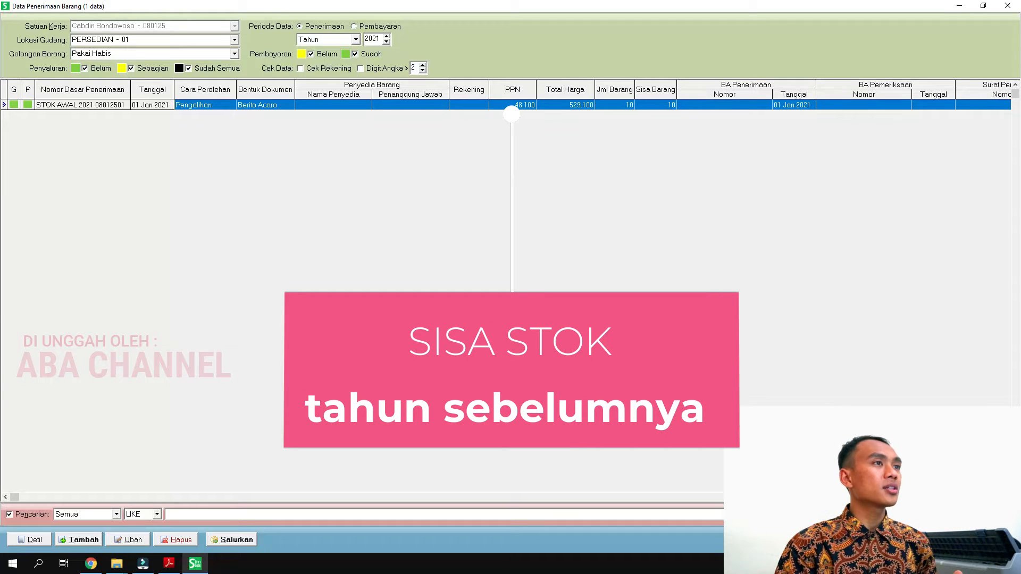
pyautogui.doubleClick(517, 108)
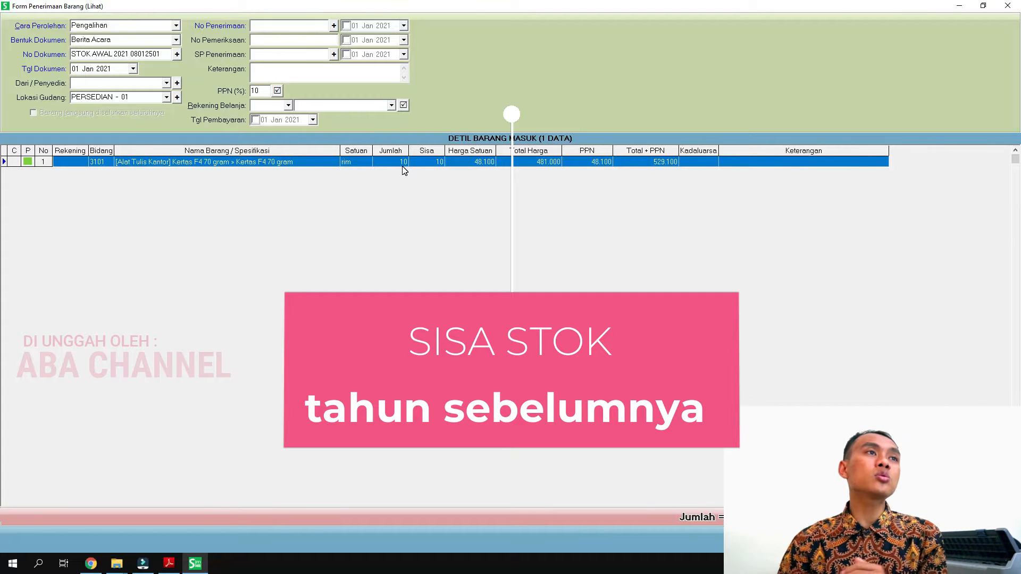
pyautogui.click(1008, 6)
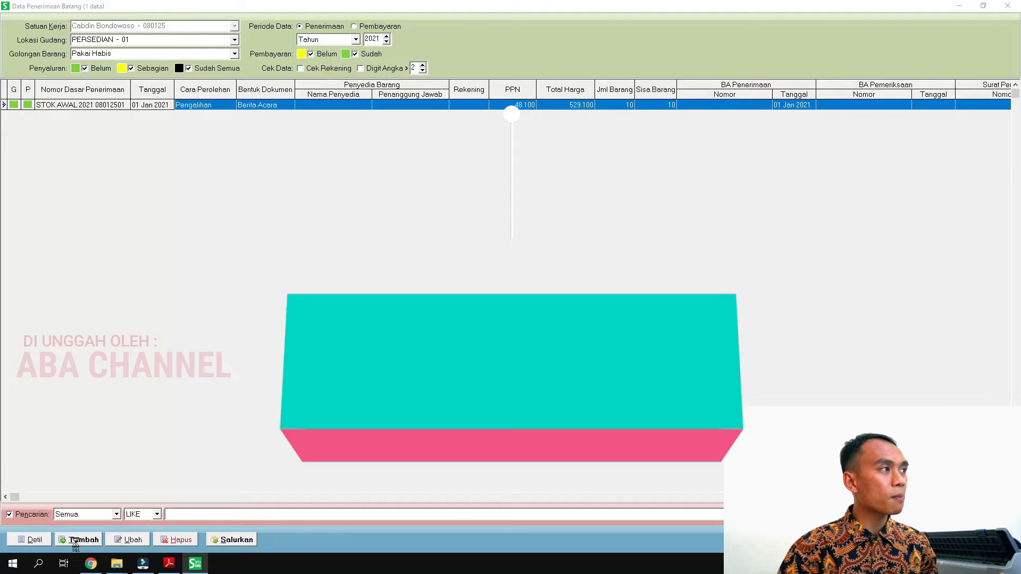
# Start a new goods receipt and enter 001/200/2021 as its document number, keeping 15 Jul 2021 as the document date
pyautogui.click(70, 539)
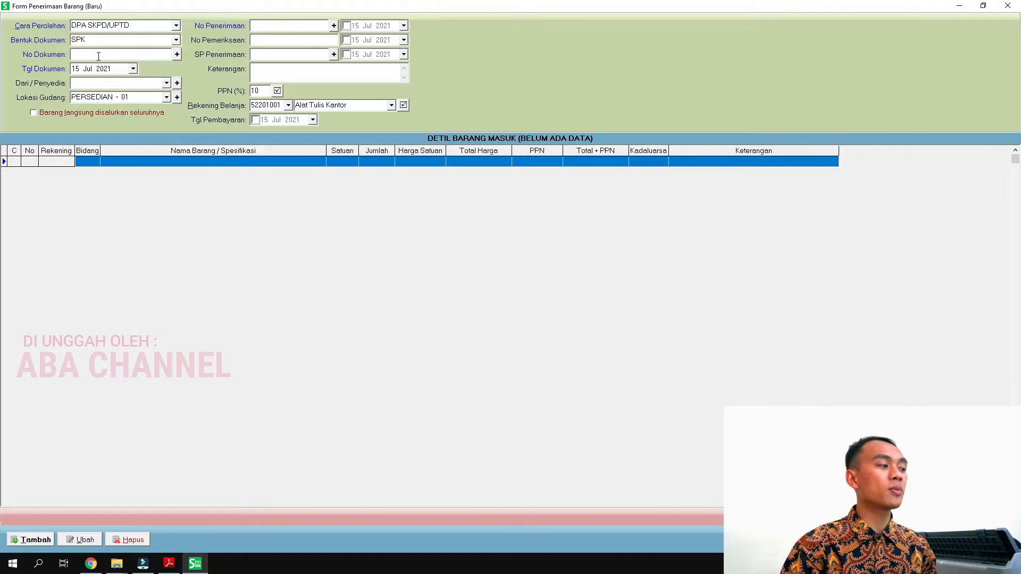
pyautogui.click(170, 562)
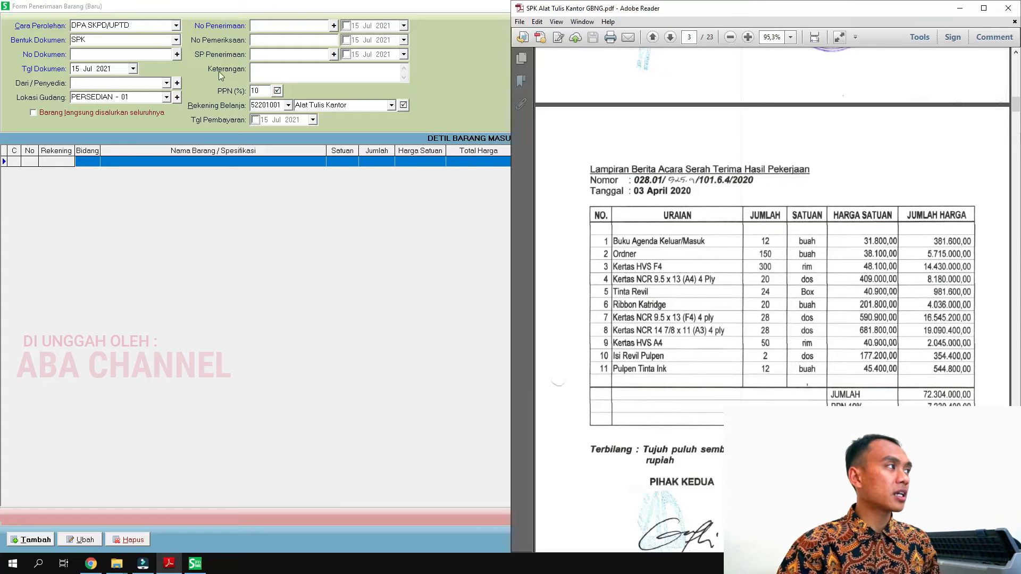
pyautogui.click(157, 57)
pyautogui.write('001/200/2021')
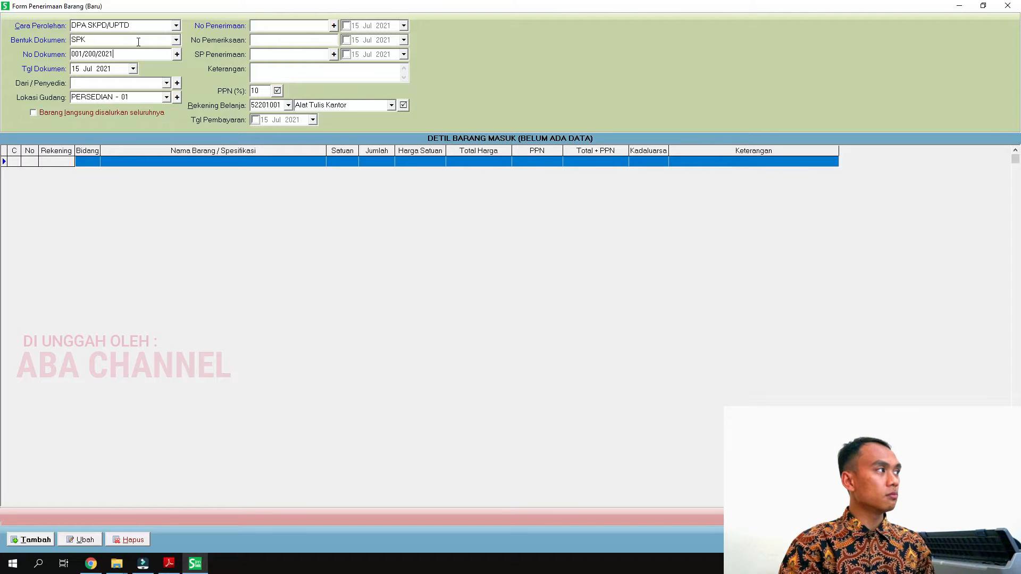
pyautogui.click(133, 68)
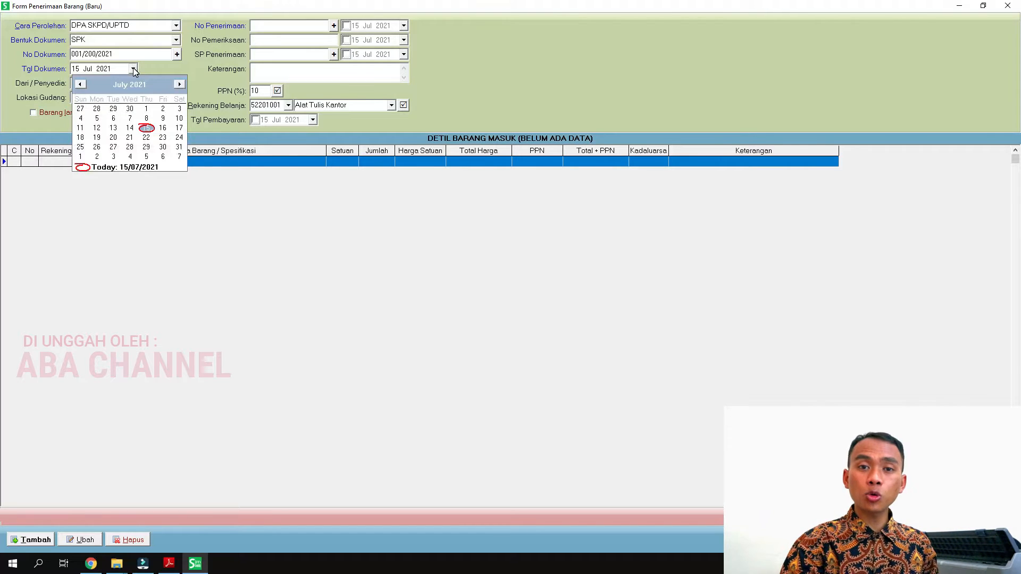
pyautogui.click(133, 69)
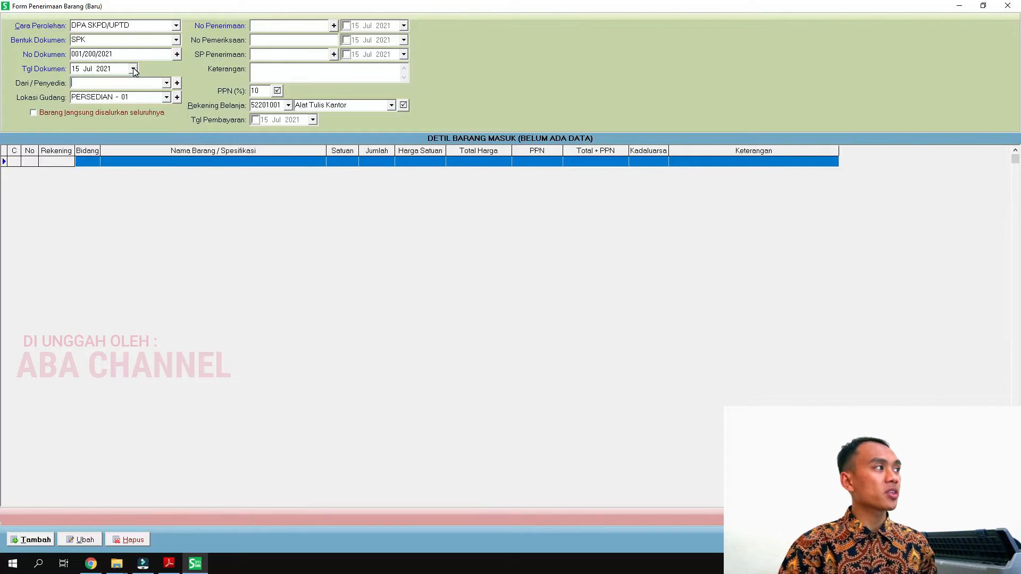
# Start a new supplier entry from the receipt form and name the supplier UDA JAYA ABADI
pyautogui.click(166, 83)
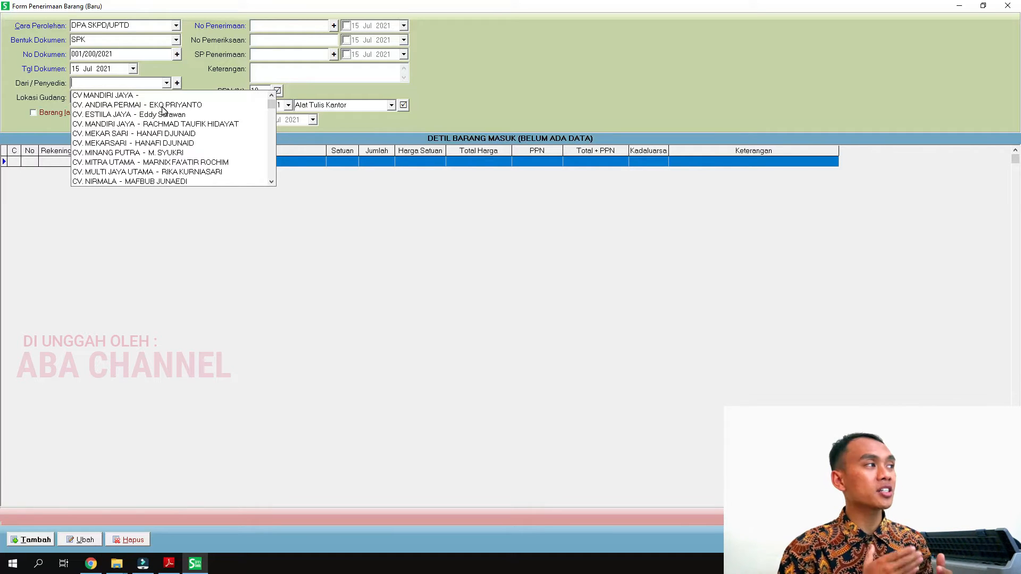
pyautogui.click(187, 82)
pyautogui.click(177, 83)
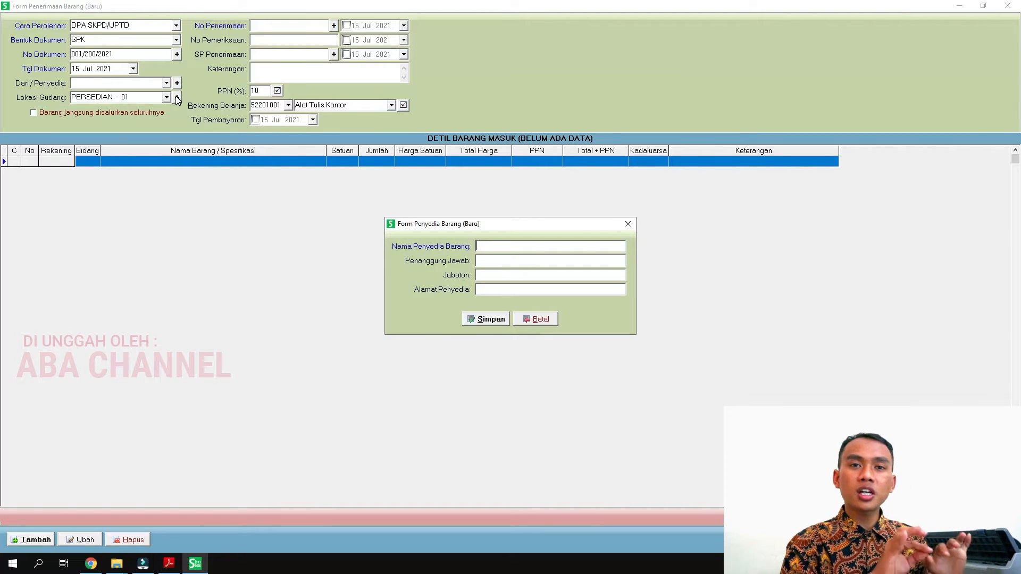
pyautogui.write('UDA JAYA ABADI')
pyautogui.press('Tab')
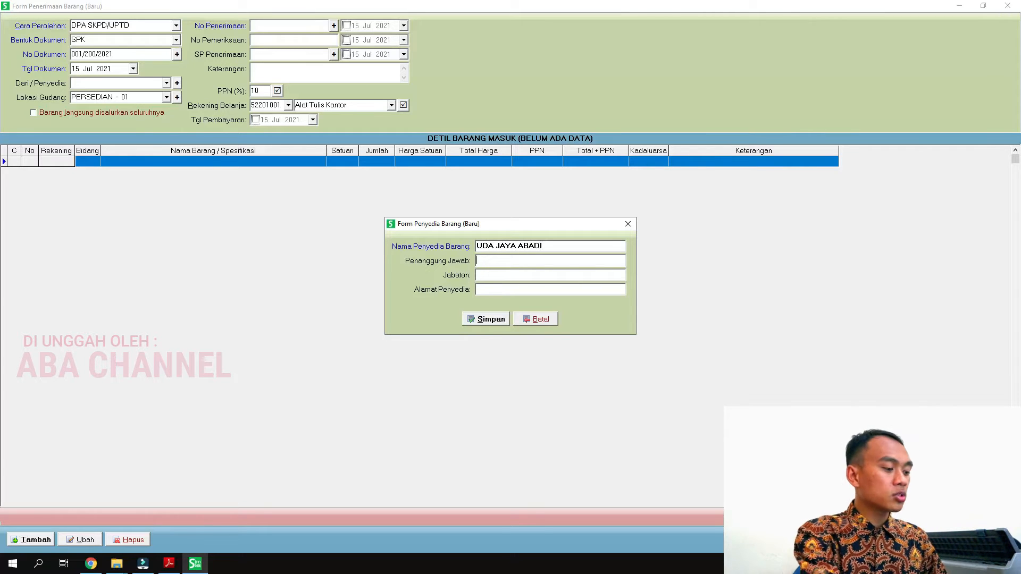
# Enter the name of the supplier's person in charge under Penanggung Jawab
pyautogui.write('Sa')
pyautogui.press('BackSpace')
pyautogui.write('ae')
pyautogui.press('BackSpace')
pyautogui.press('BackSpace')
pyautogui.write('susan')
pyautogui.press('BackSpace')
pyautogui.press('BackSpace')
pyautogui.press('BackSpace')
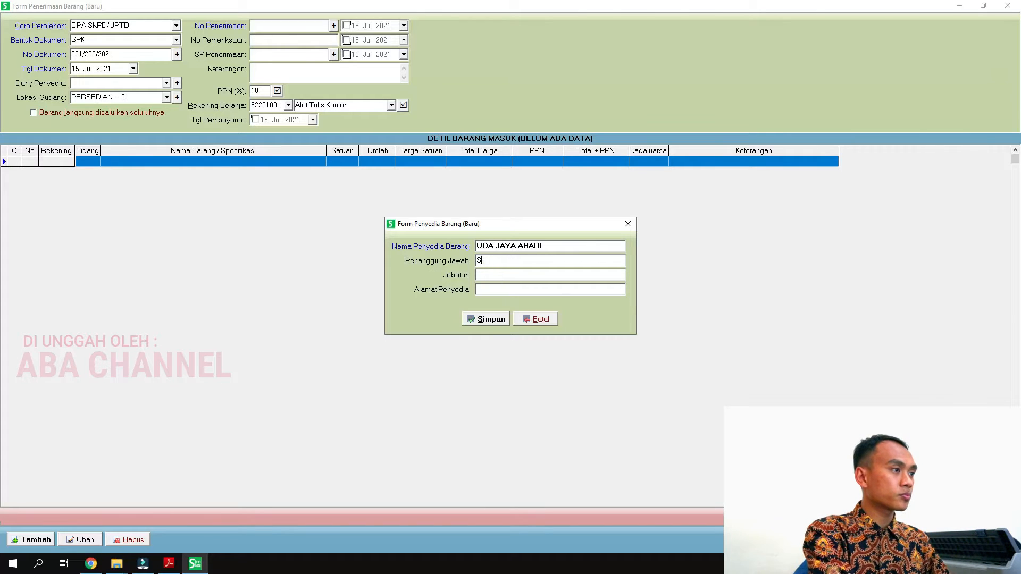
pyautogui.write('usanto')
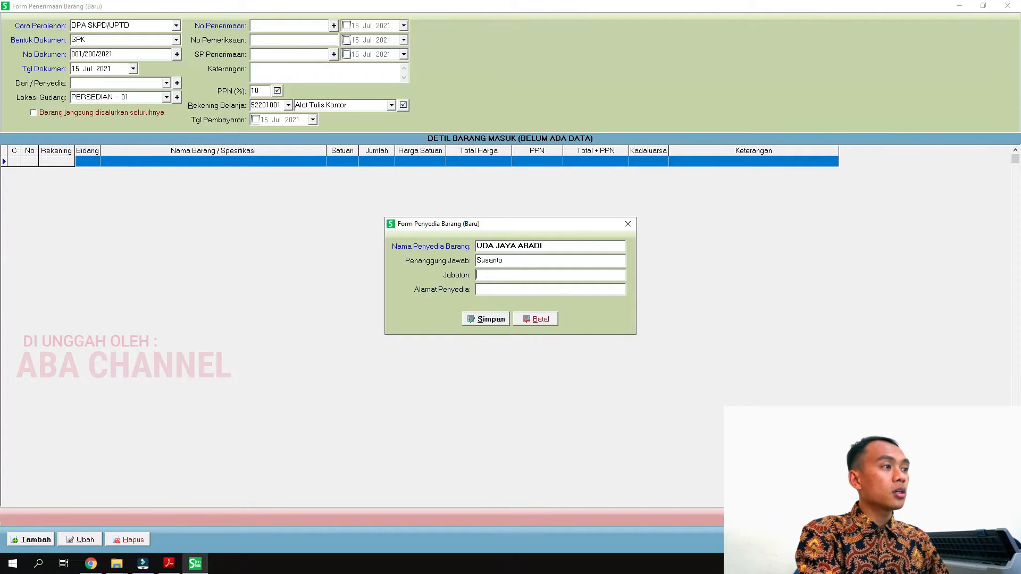
# Set the supplier contact's position to Penanggung Jawab, fill in the supplier's address and save the supplier
pyautogui.write('Pemili')
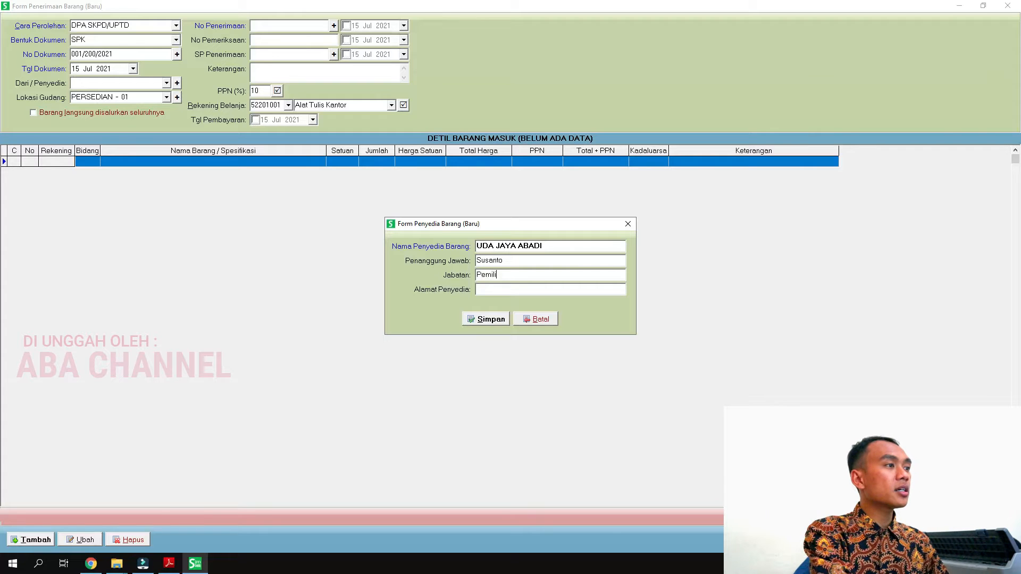
pyautogui.hotkey('shift', 'Home')
pyautogui.write('Penan')
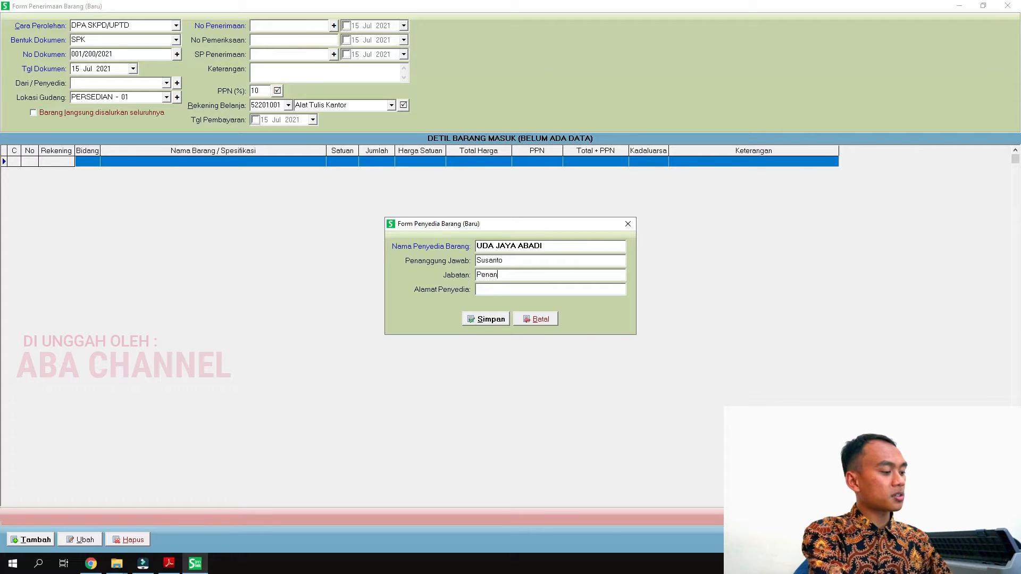
pyautogui.write('ggung Jawab')
pyautogui.press('Tab')
pyautogui.write('Karangsengon')
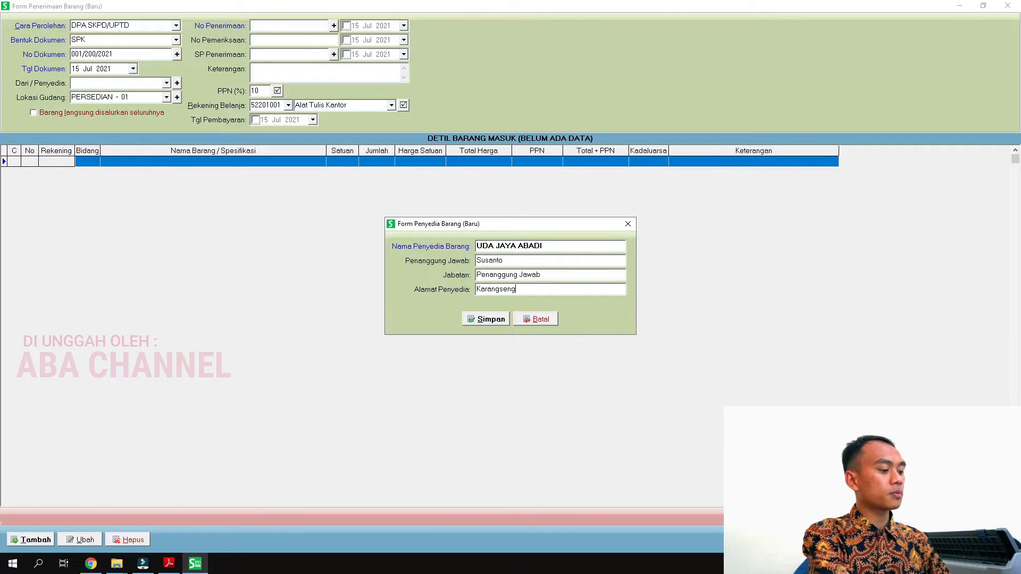
pyautogui.click(479, 319)
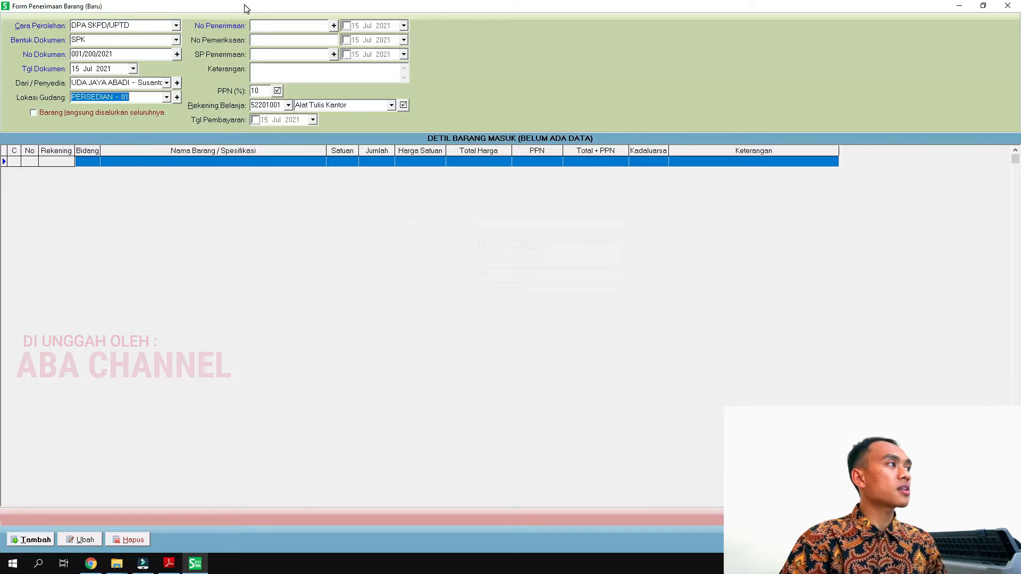
# Check the handover document in Adobe Reader and enter 000/0002/020201 as the receipt number (No Penerimaan)
pyautogui.click(267, 28)
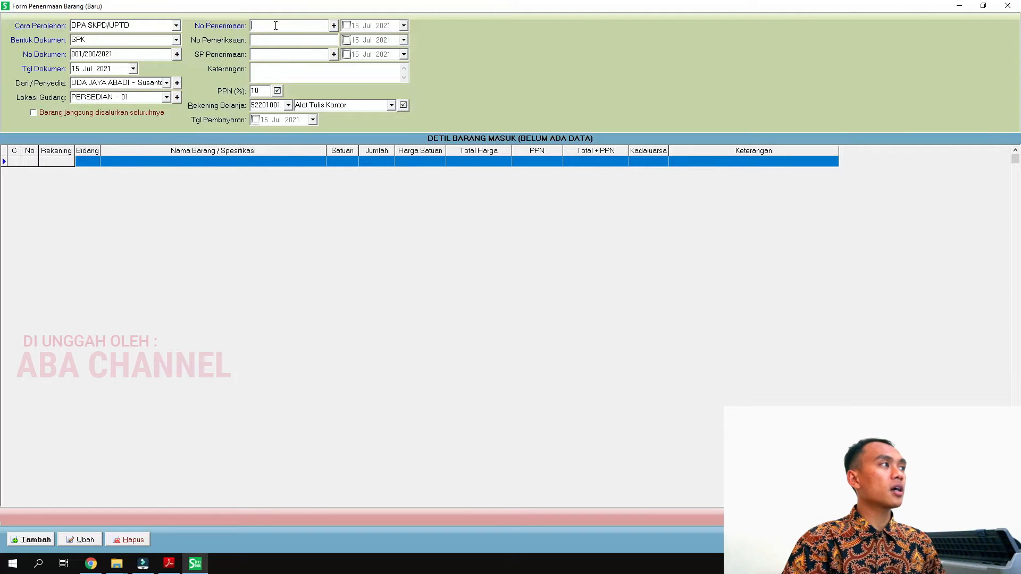
pyautogui.click(169, 564)
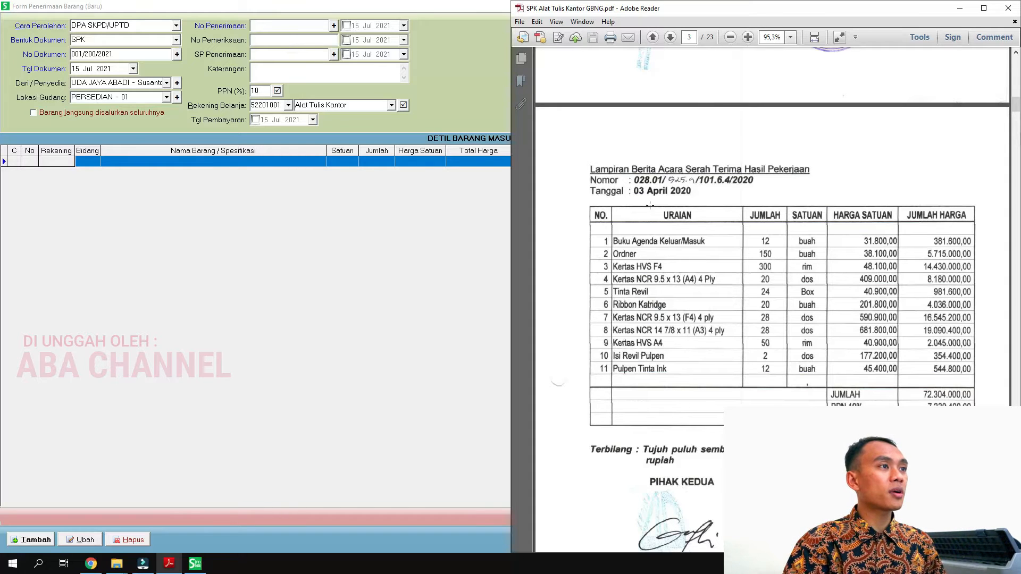
pyautogui.click(319, 25)
pyautogui.write('000/0002/02')
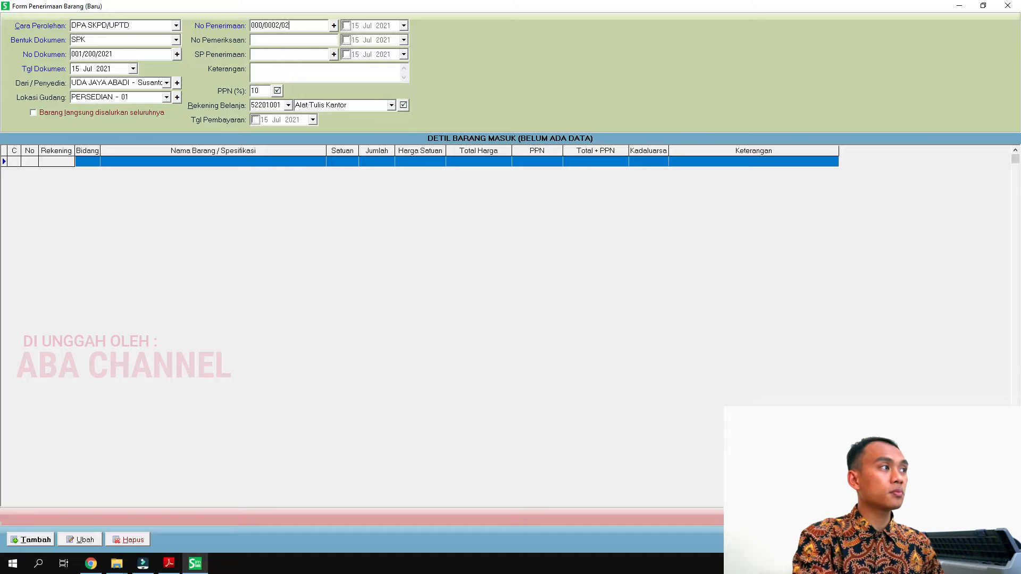
pyautogui.write('0201')
pyautogui.click(271, 40)
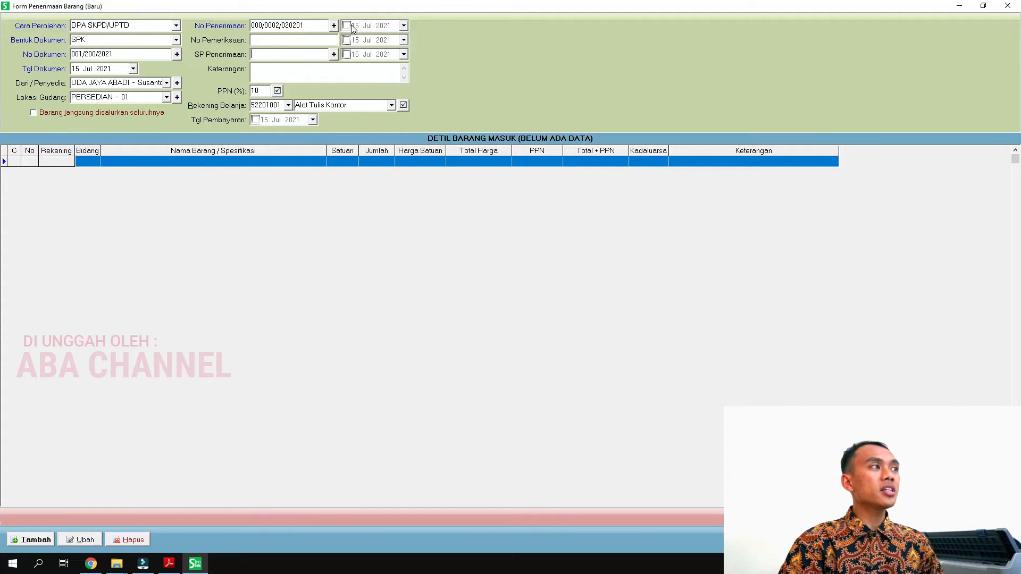
# Consult the handover date in the Adobe Reader document and set the receipt date to 03 Apr 2021
pyautogui.click(200, 567)
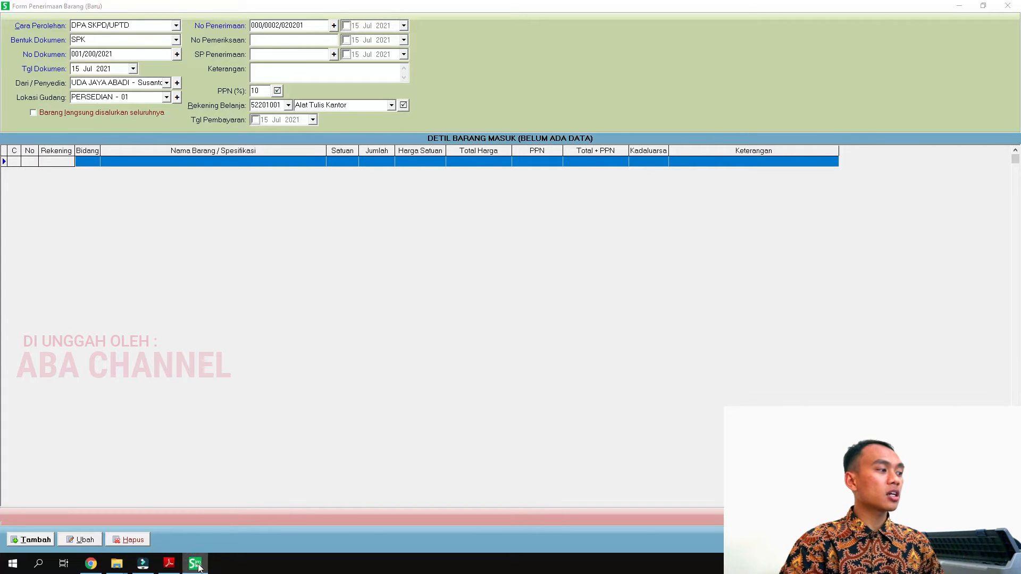
pyautogui.click(169, 563)
pyautogui.scroll(-3, 878, 347)
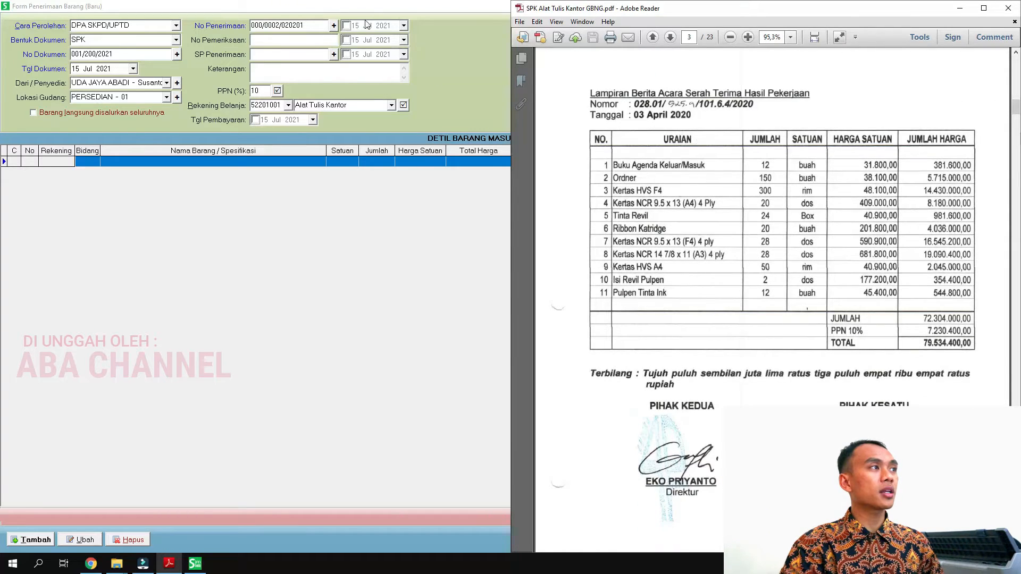
pyautogui.click(404, 26)
pyautogui.click(362, 41)
pyautogui.click(361, 41)
pyautogui.click(362, 41)
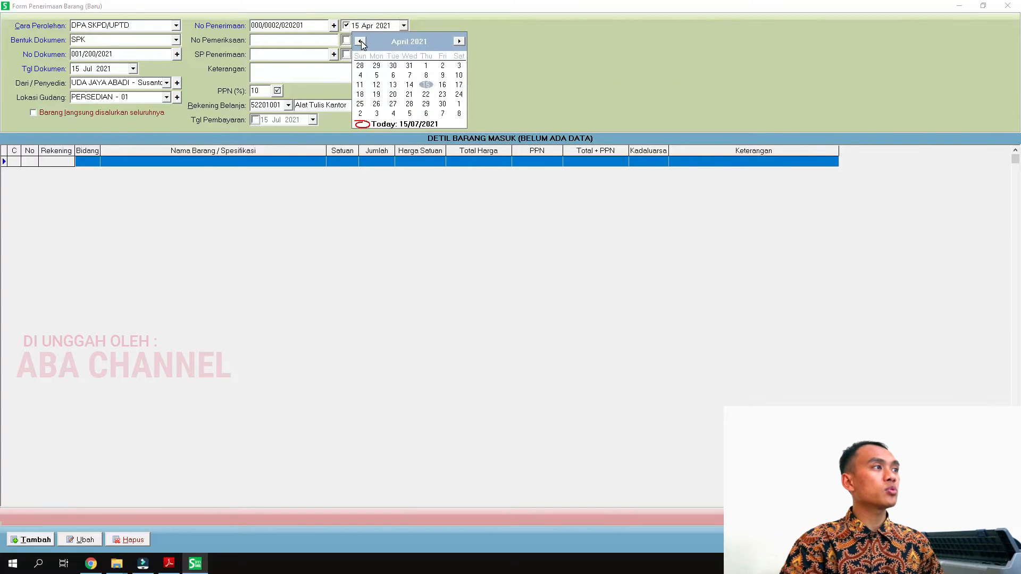
pyautogui.click(459, 66)
# Enter inspection number 0001/2001 and the description "Pembelian Alata Tulis Kantor"
pyautogui.click(324, 40)
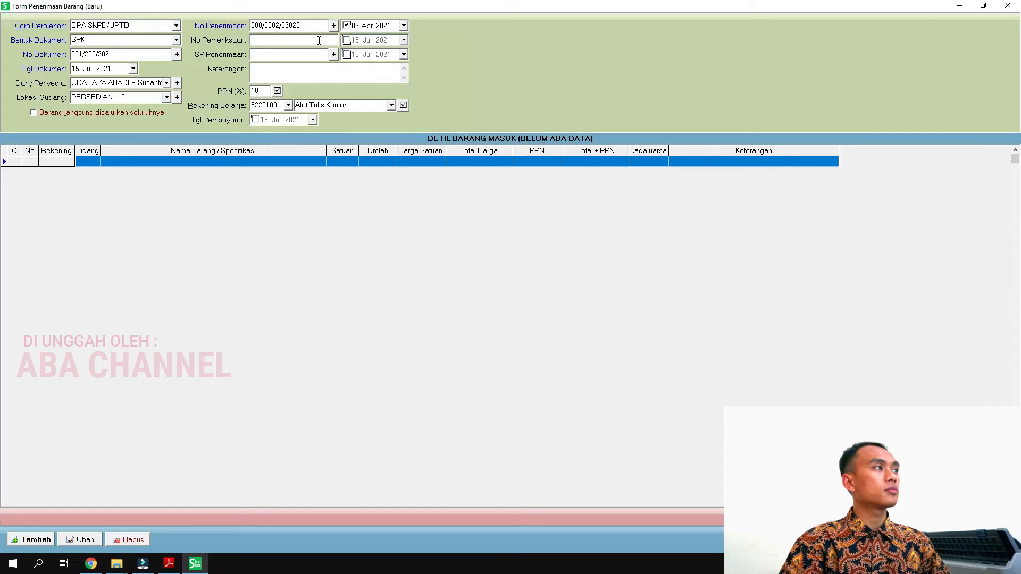
pyautogui.write('0001/2001')
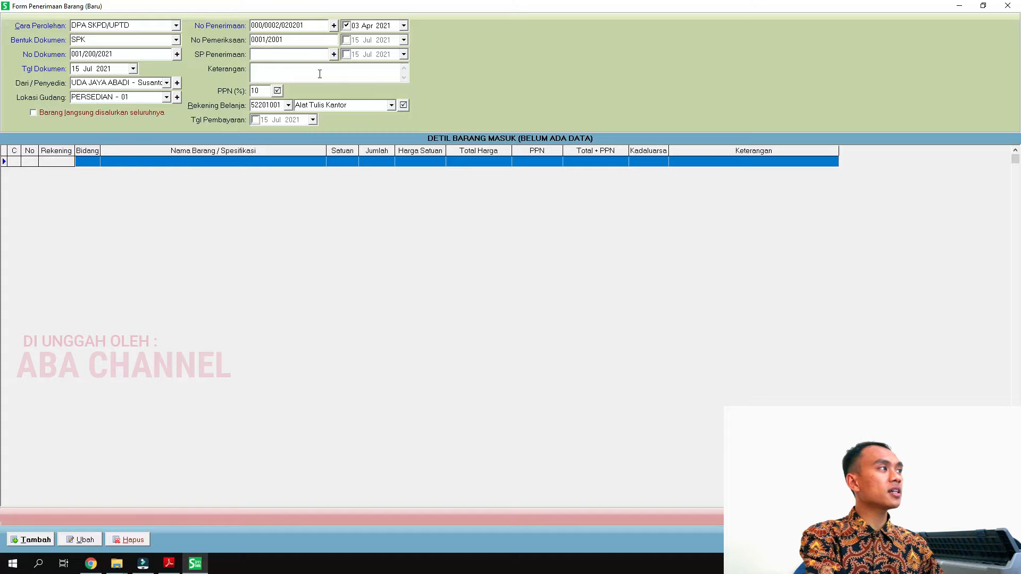
pyautogui.write('emb')
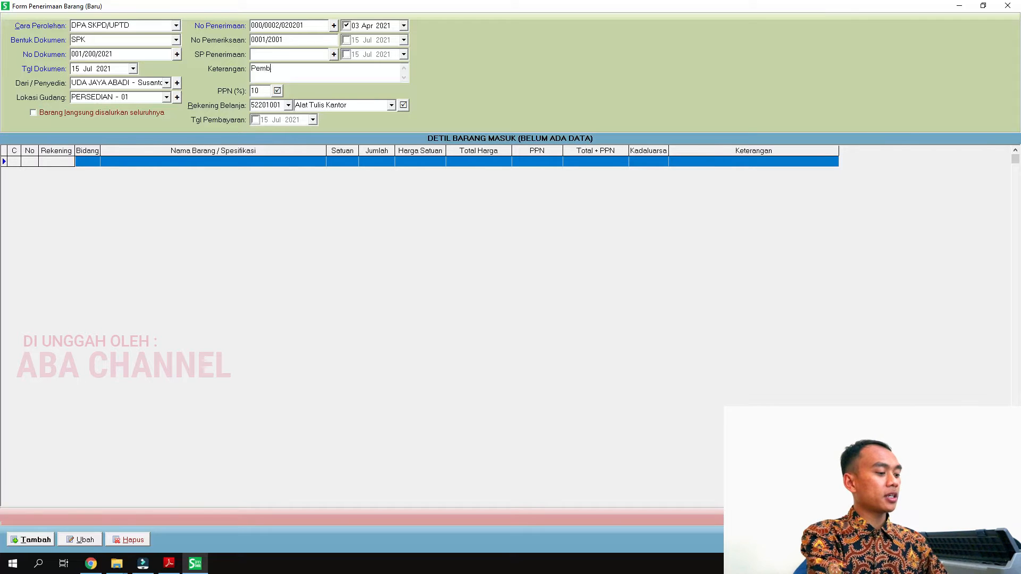
pyautogui.write('elian Alata ')
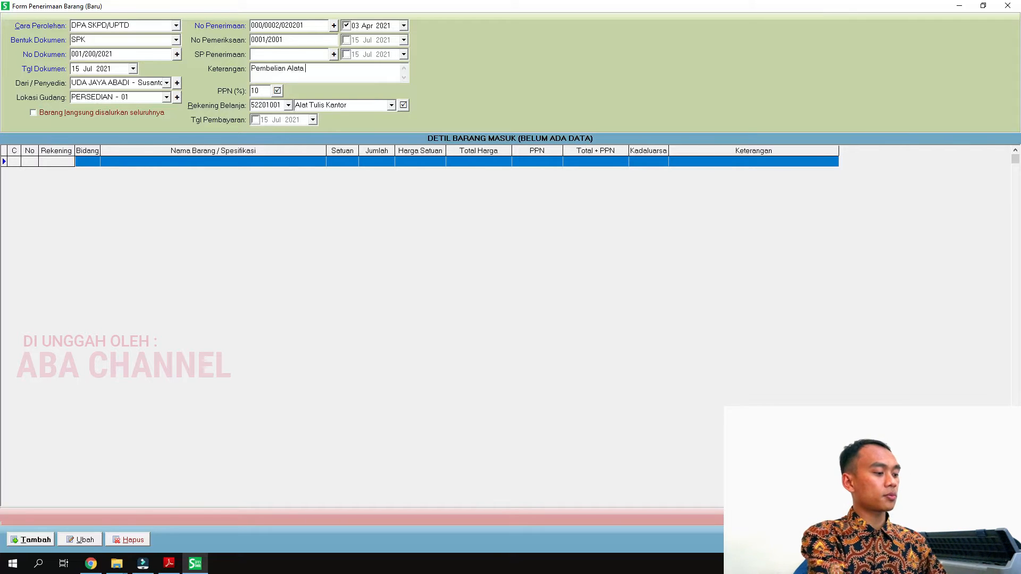
pyautogui.write('Tulis Kantor')
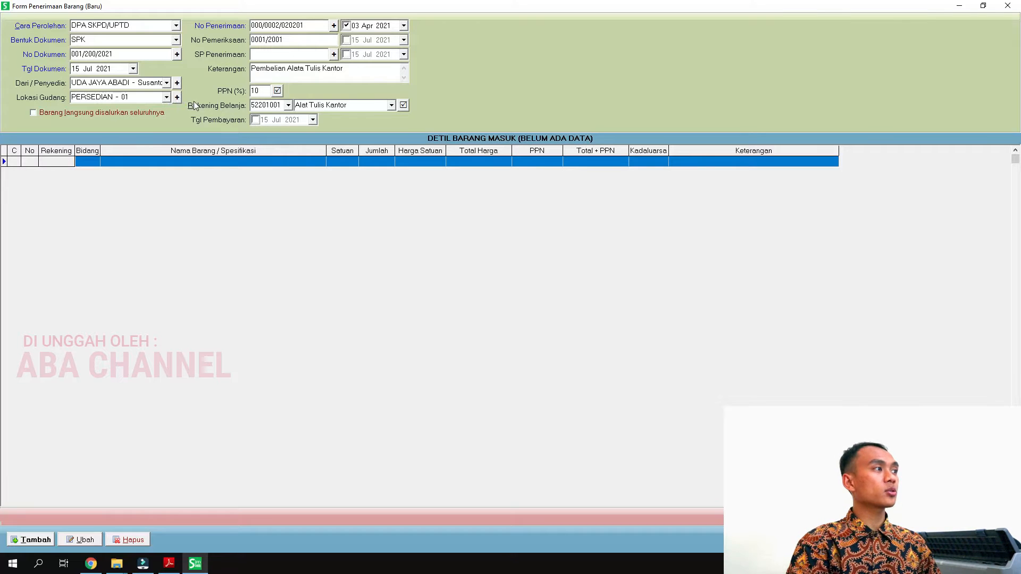
# Review the totals in the Adobe Reader document and set the payment date (Tgl Pembayaran) to 03 Apr 2021
pyautogui.click(169, 564)
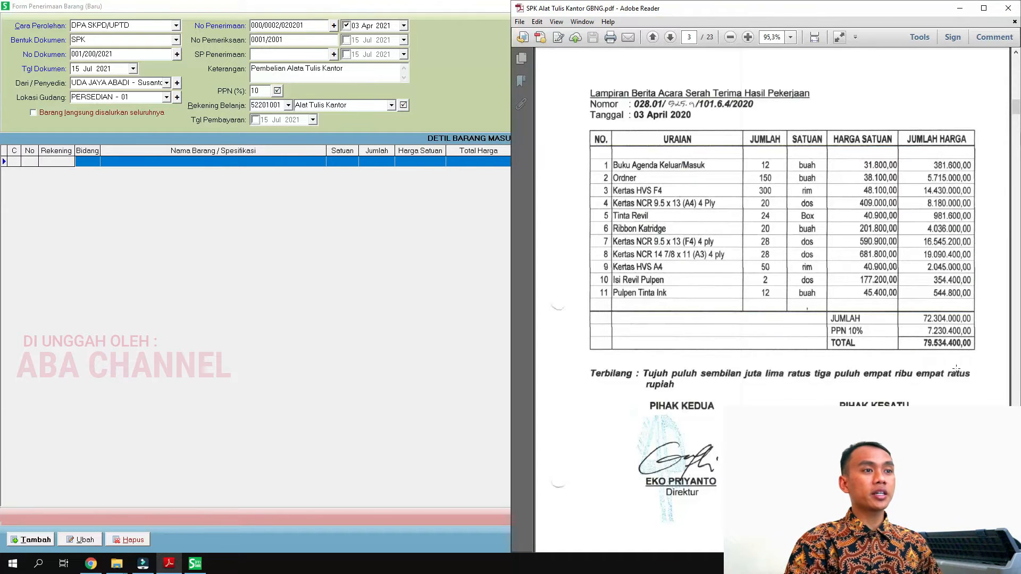
pyautogui.click(355, 273)
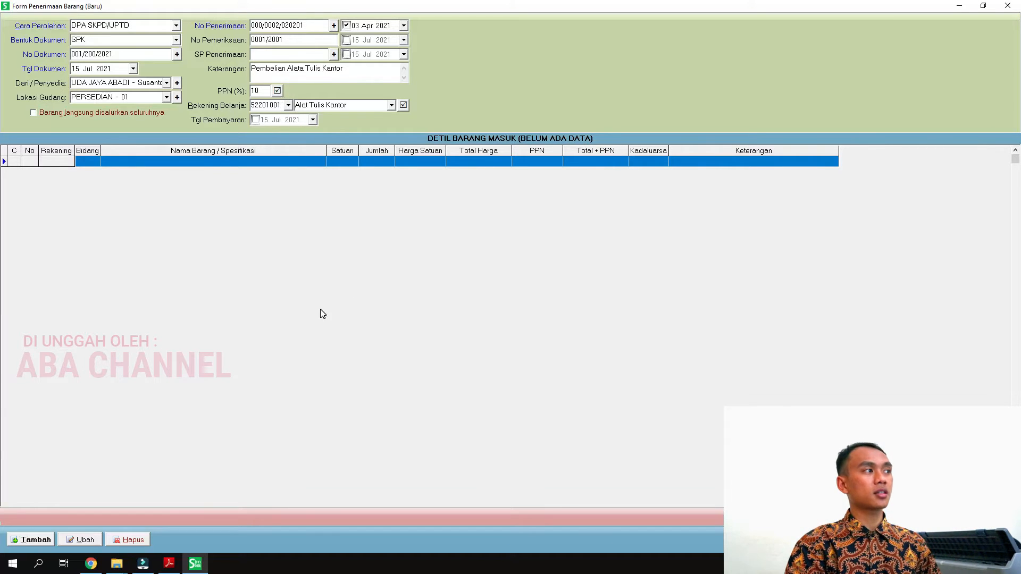
pyautogui.click(313, 120)
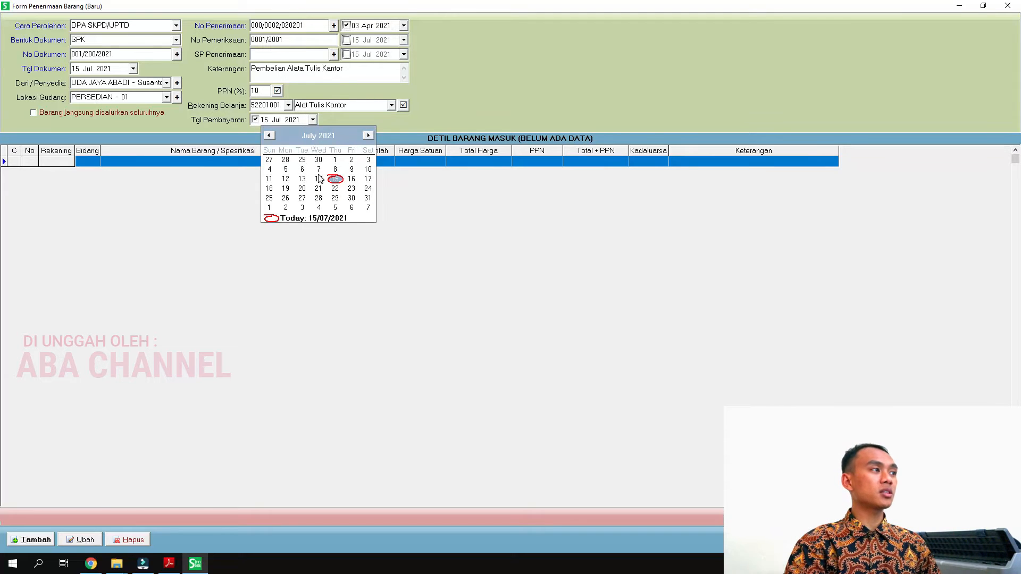
pyautogui.click(270, 136)
pyautogui.click(270, 136)
pyautogui.click(270, 136)
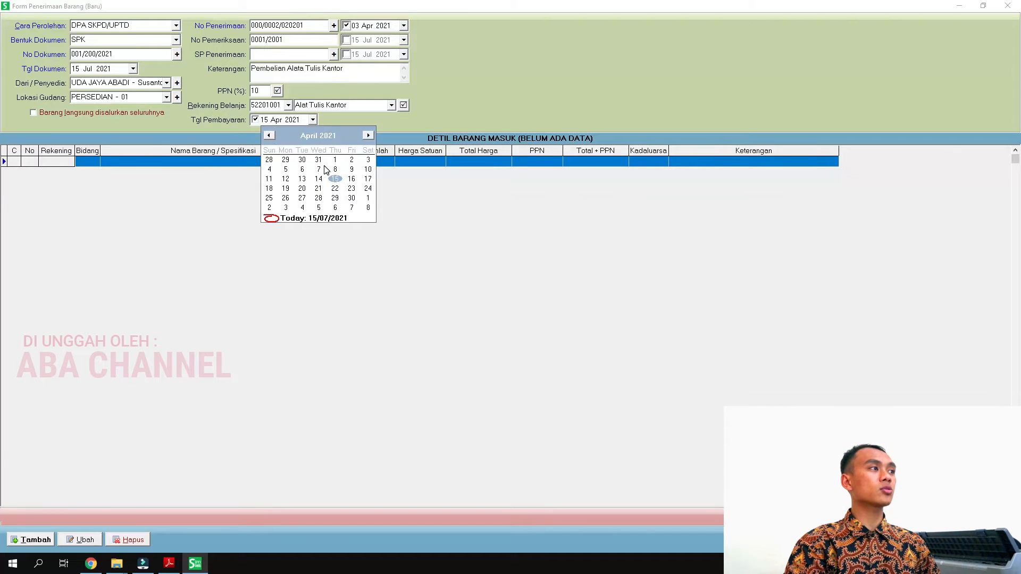
pyautogui.click(367, 160)
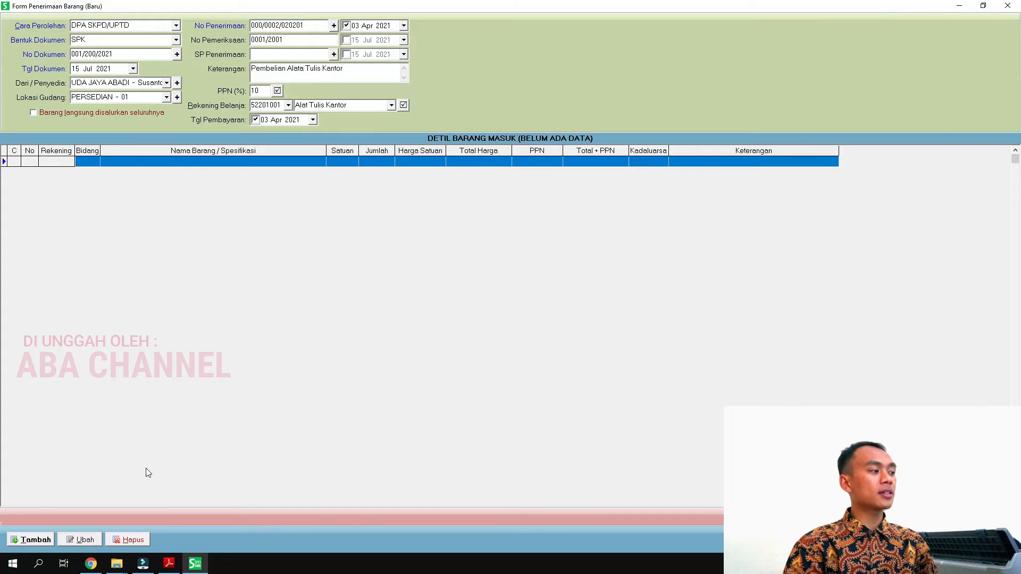
# Check the handover item list in Adobe Reader and open a new item name entry for the receipt's goods details
pyautogui.click(169, 563)
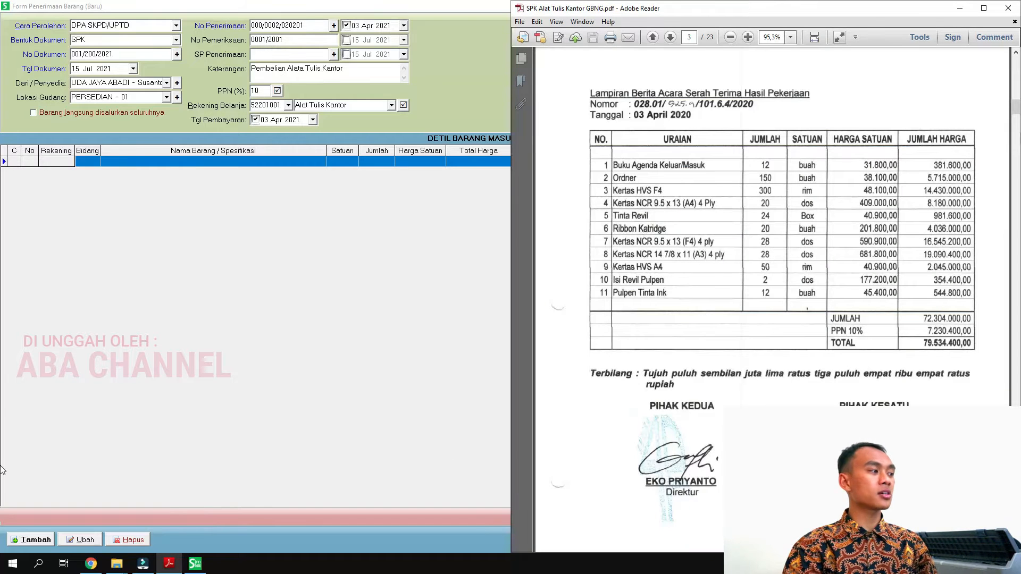
pyautogui.click(380, 200)
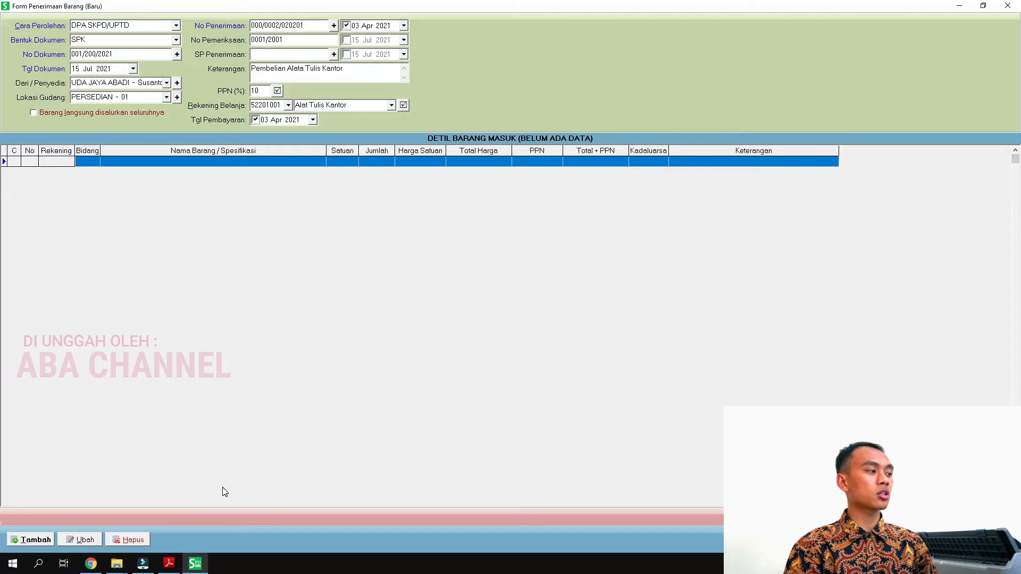
pyautogui.click(169, 564)
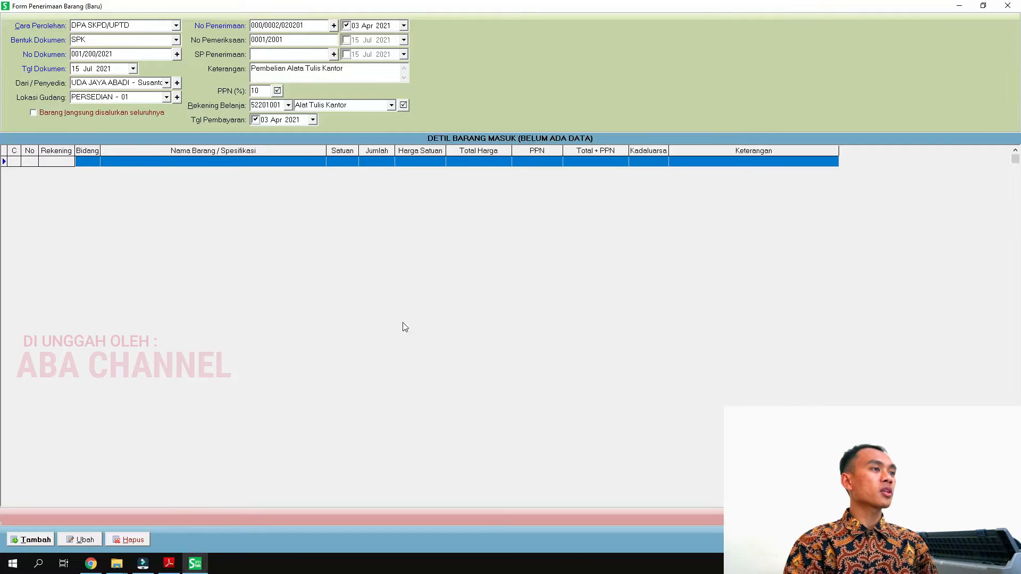
pyautogui.click(403, 323)
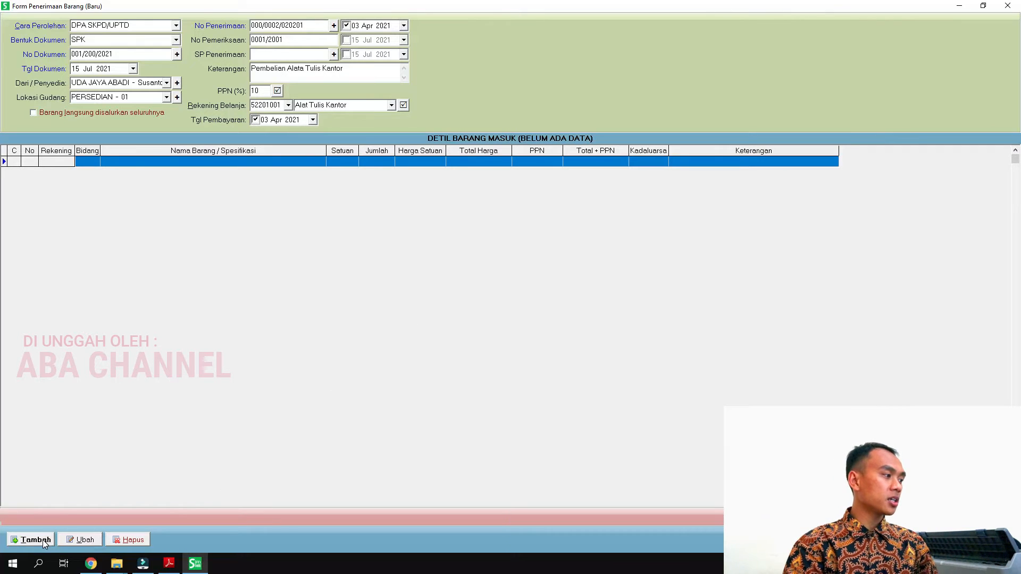
pyautogui.click(38, 540)
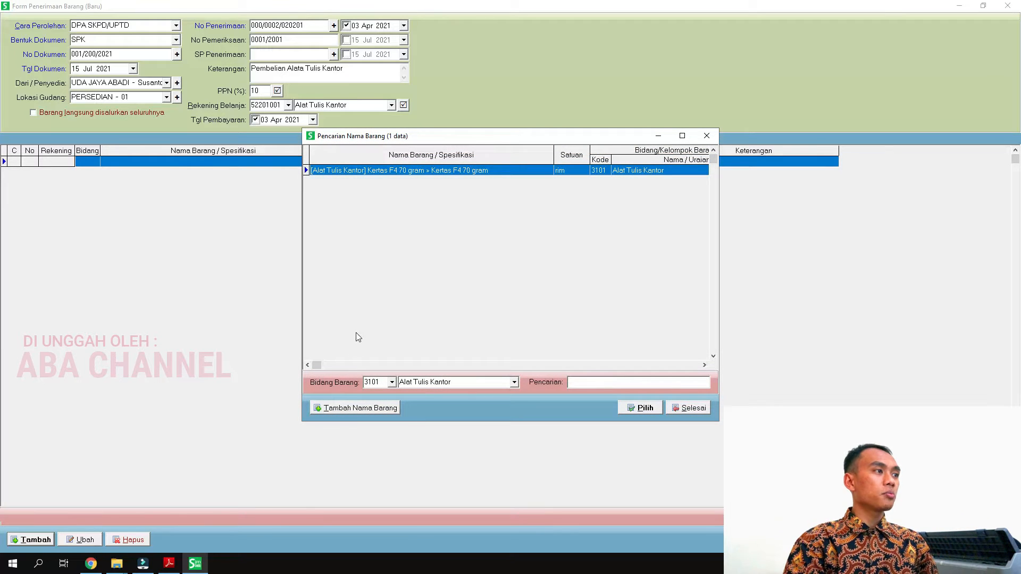
pyautogui.click(170, 564)
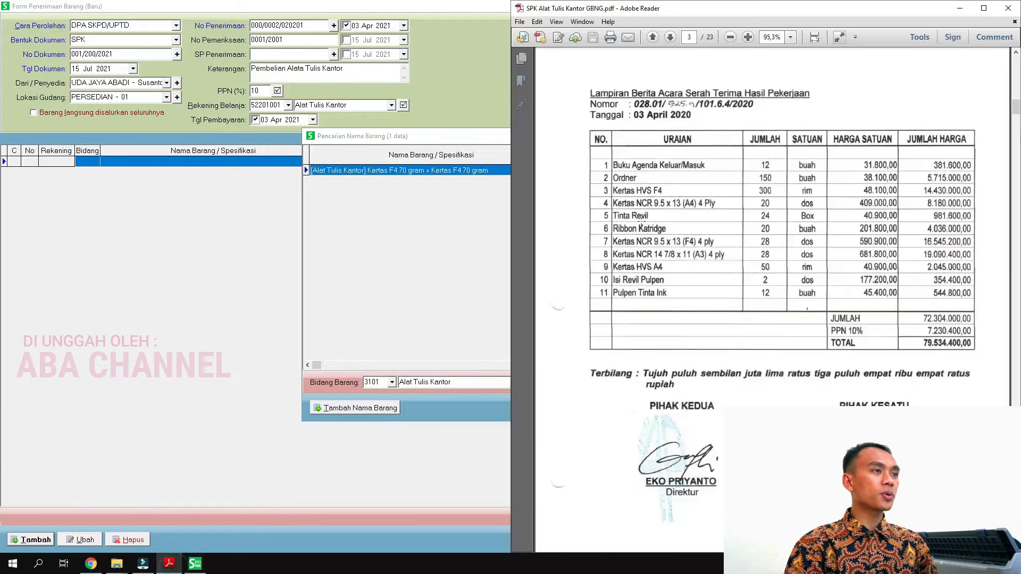
pyautogui.click(365, 409)
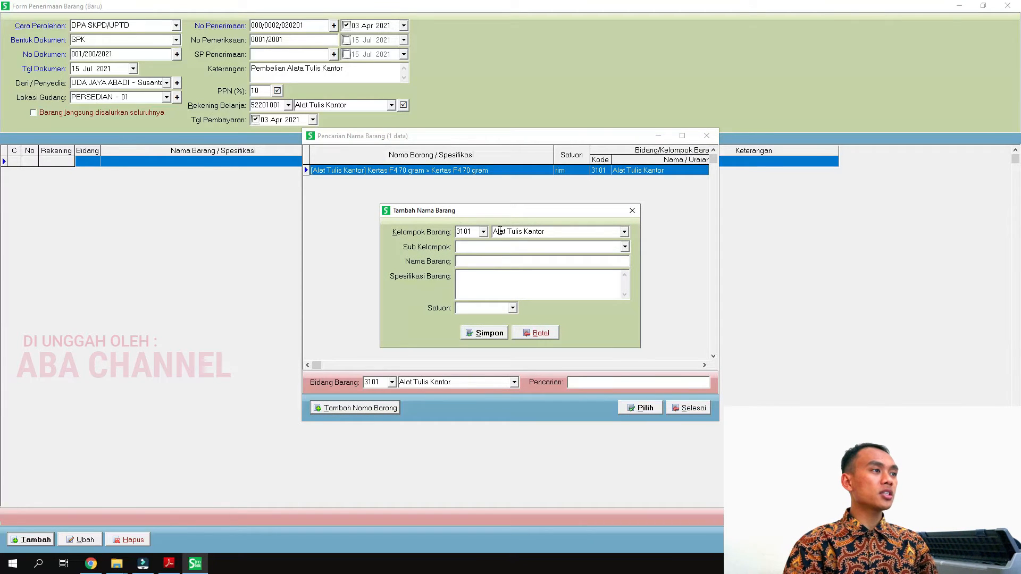
# Assign the new item to sub-group Alat Tulis Kantor and name it "Buku Agenda Keluar Masuk", consulting the document in Adobe Reader
pyautogui.click(169, 564)
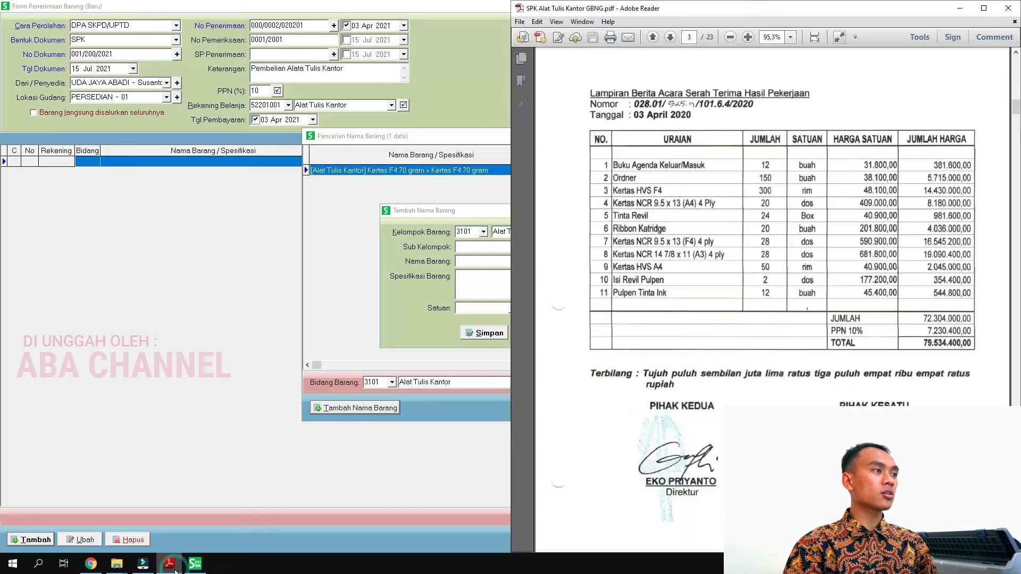
pyautogui.click(467, 258)
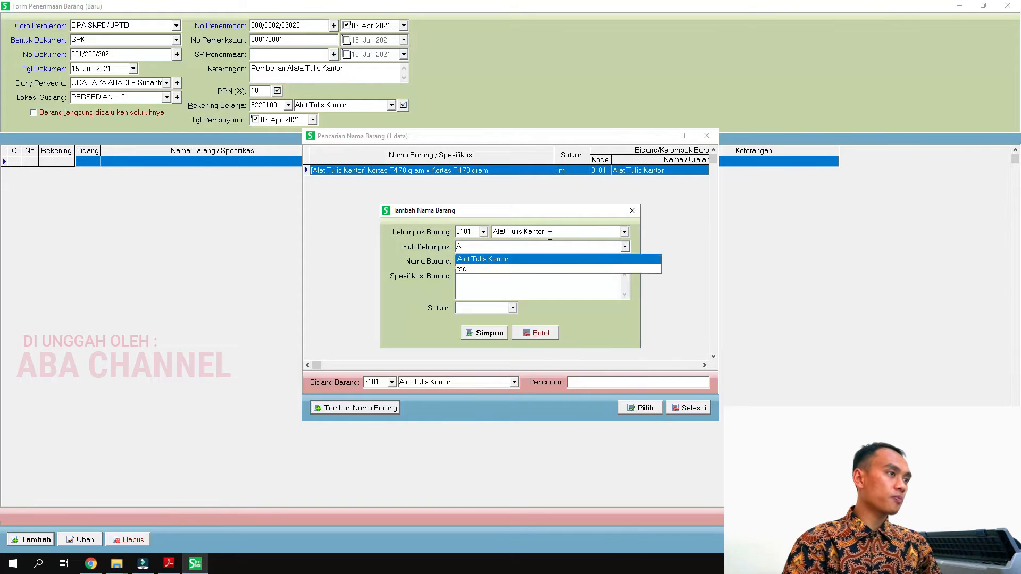
pyautogui.click(553, 259)
pyautogui.click(553, 261)
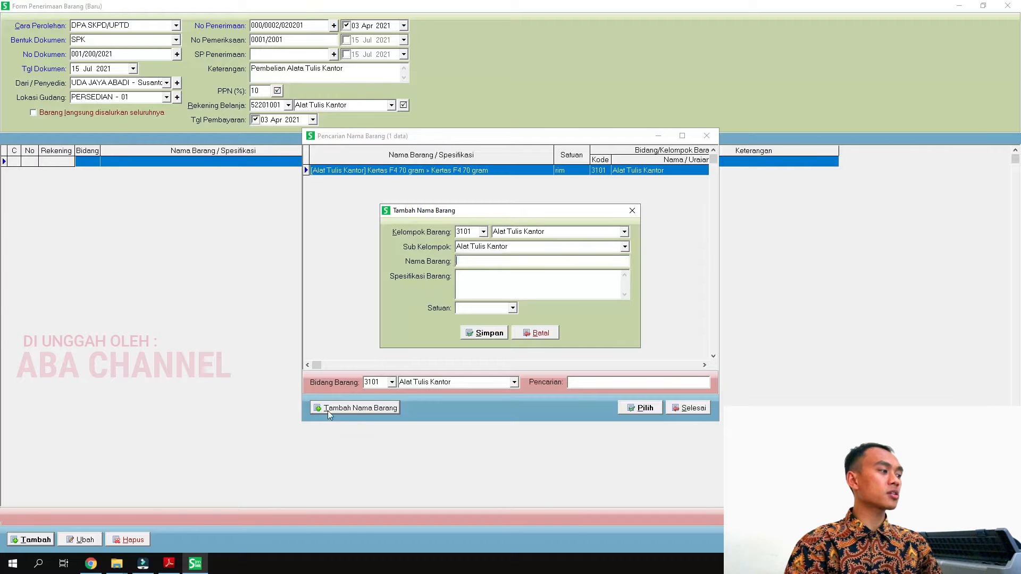
pyautogui.click(169, 564)
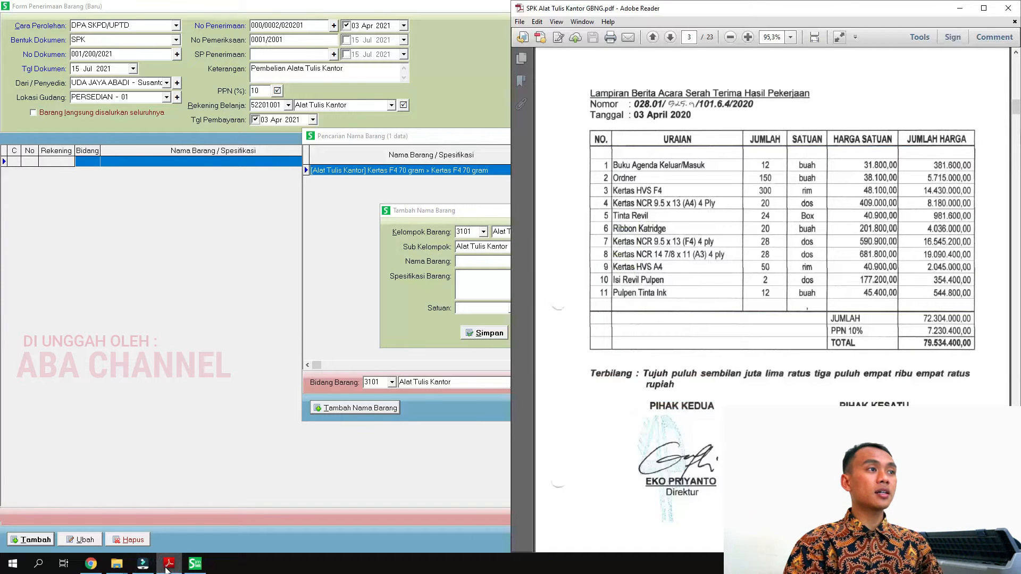
pyautogui.click(168, 565)
pyautogui.write('Bu')
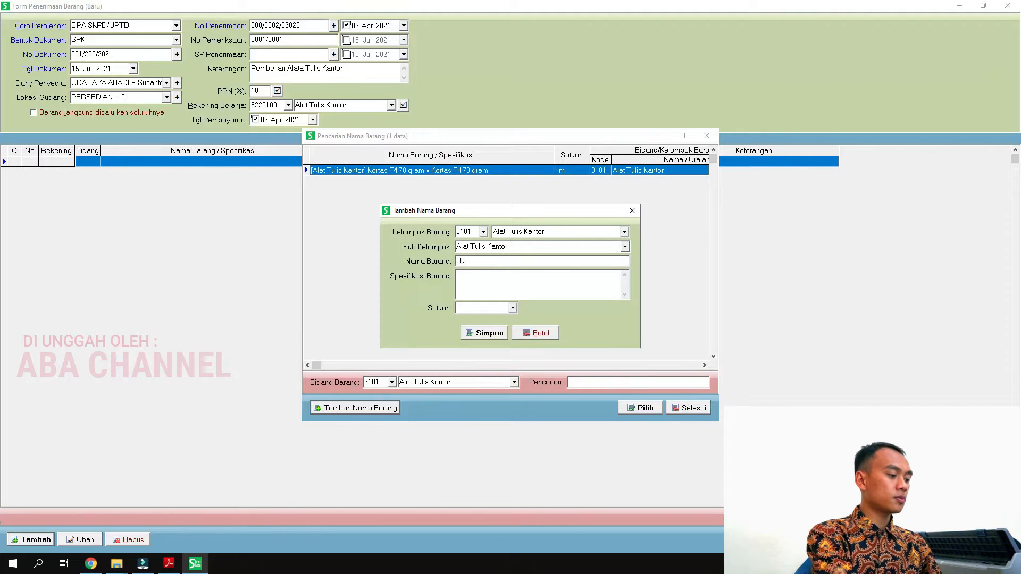
pyautogui.write('ku Agenda Keluar Masuk')
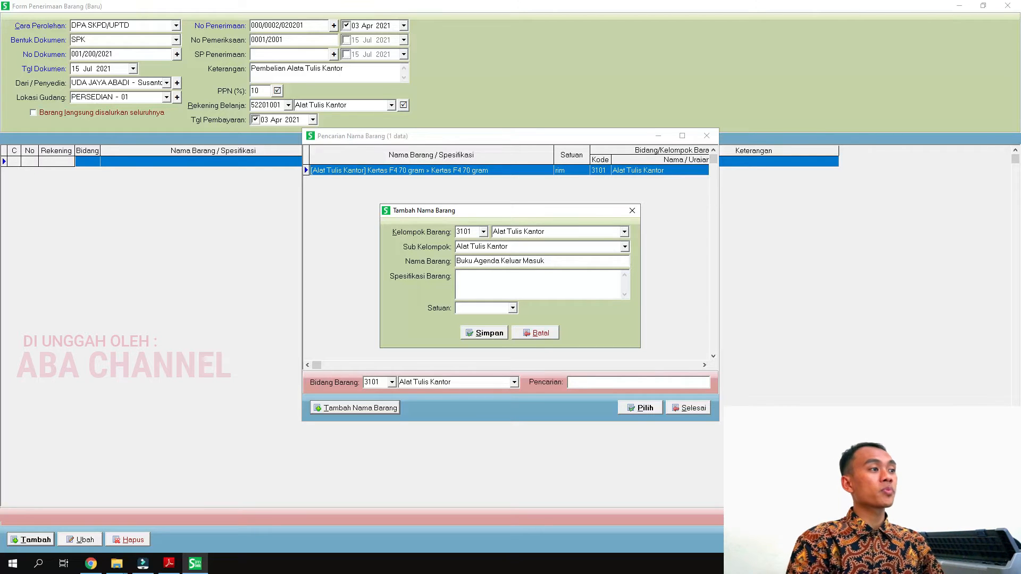
# Enter the agenda book's specification as "Warna Merah, Merek : . Halaman:"
pyautogui.click(485, 281)
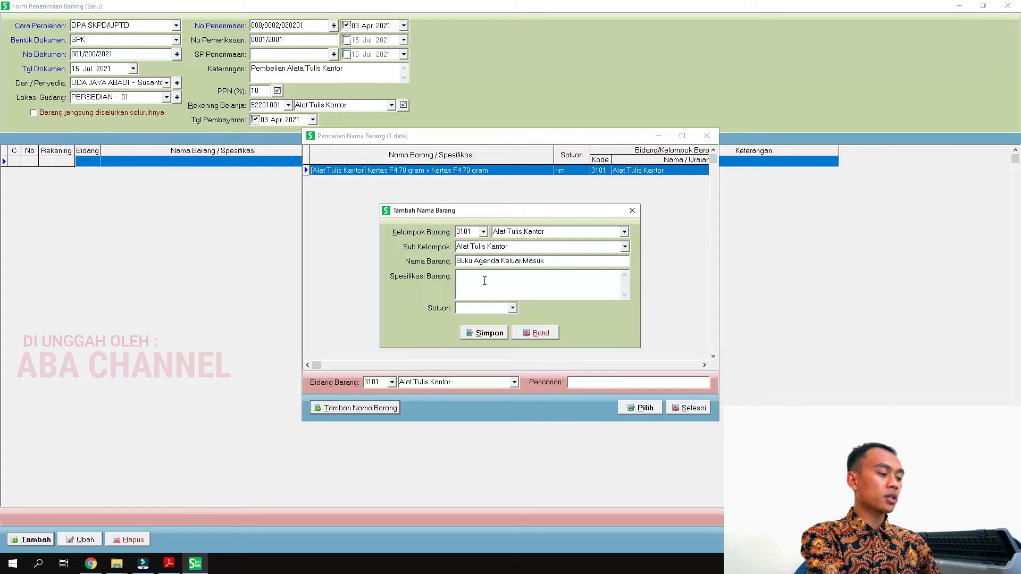
pyautogui.write('War')
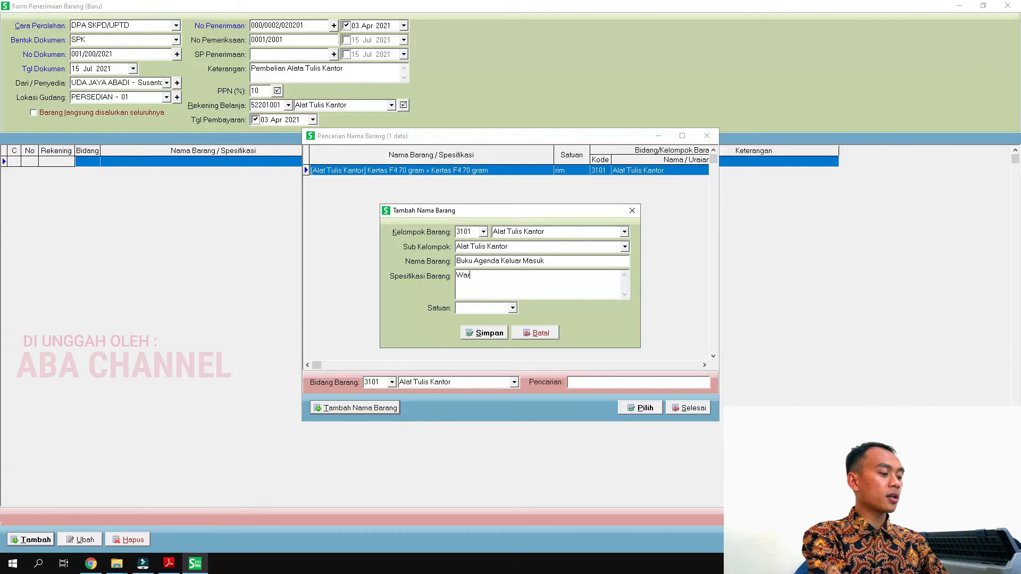
pyautogui.write('na Merah, Merek :')
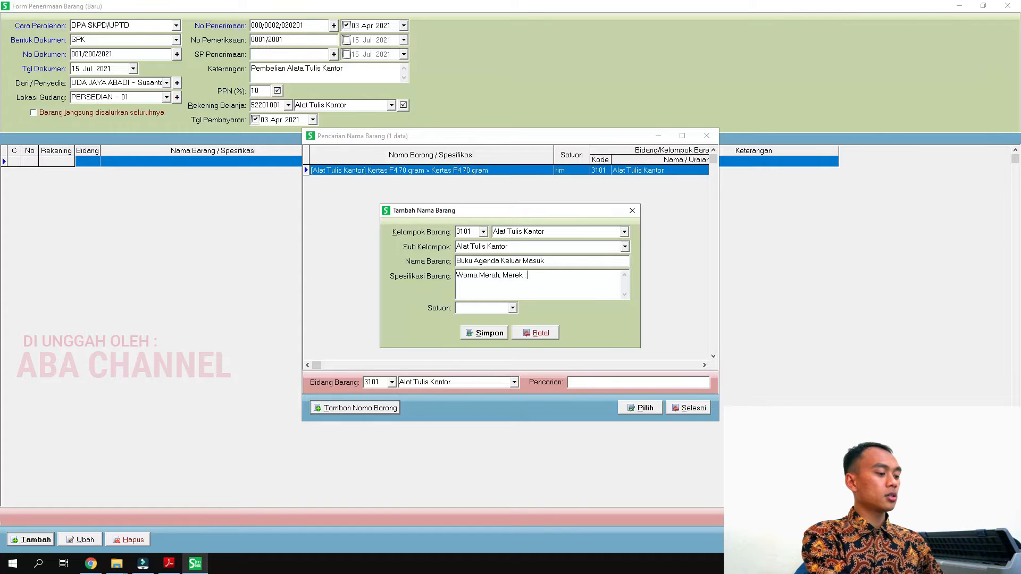
pyautogui.write(' . Halaman:')
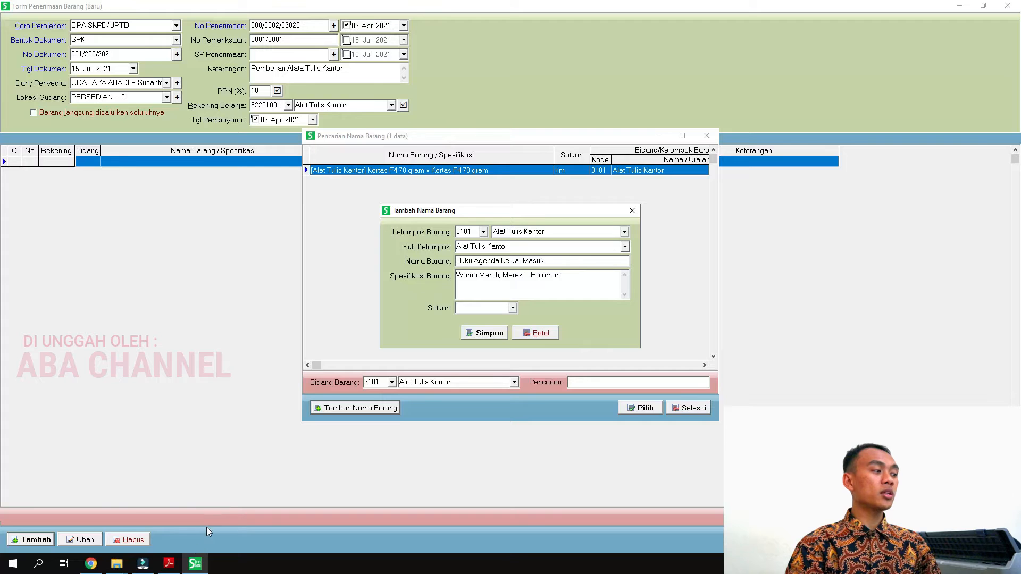
# Check the agenda book's unit in the Adobe Reader document, set Satuan to buah and save the new item
pyautogui.click(169, 564)
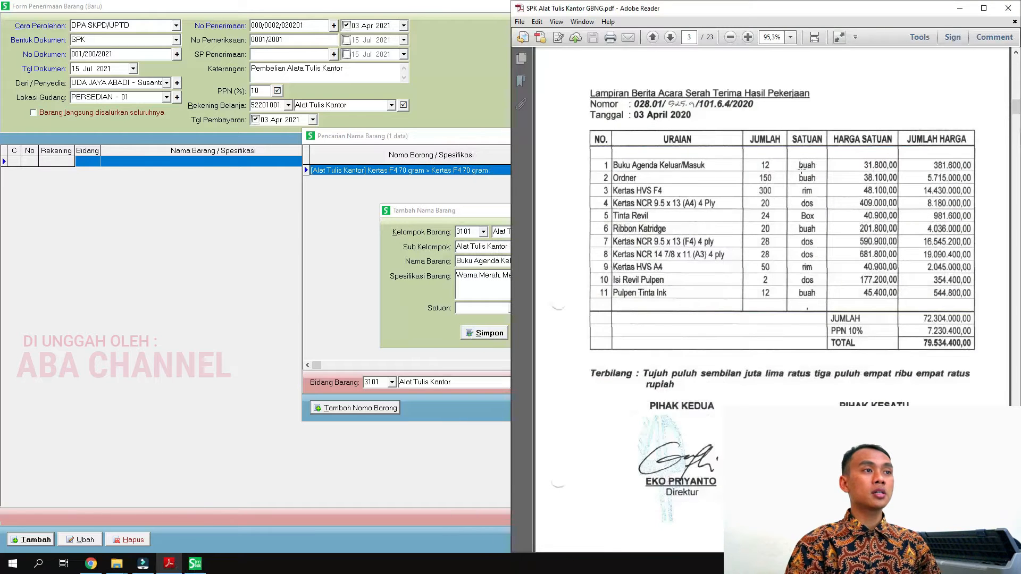
pyautogui.click(398, 308)
pyautogui.click(511, 308)
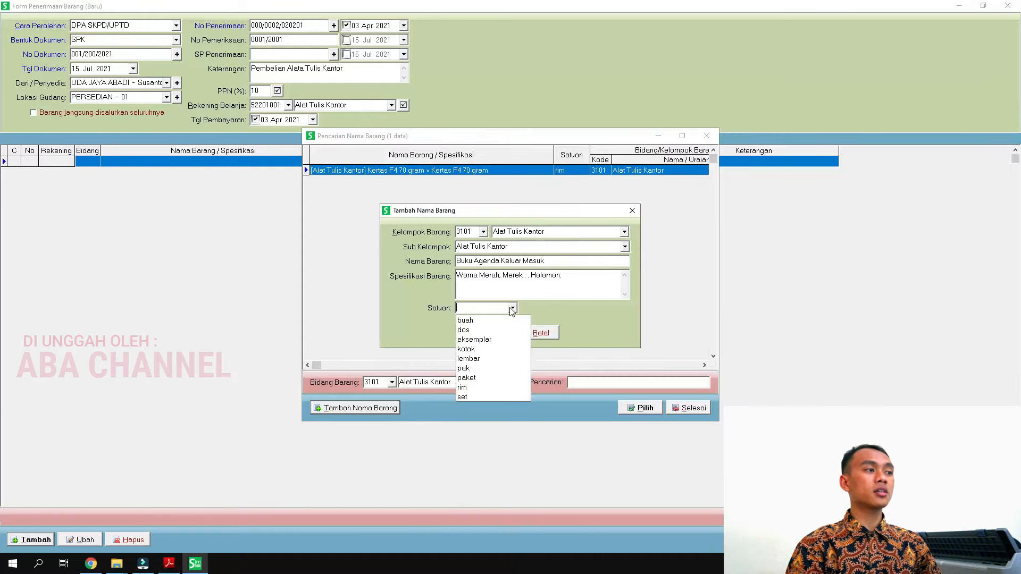
pyautogui.click(502, 321)
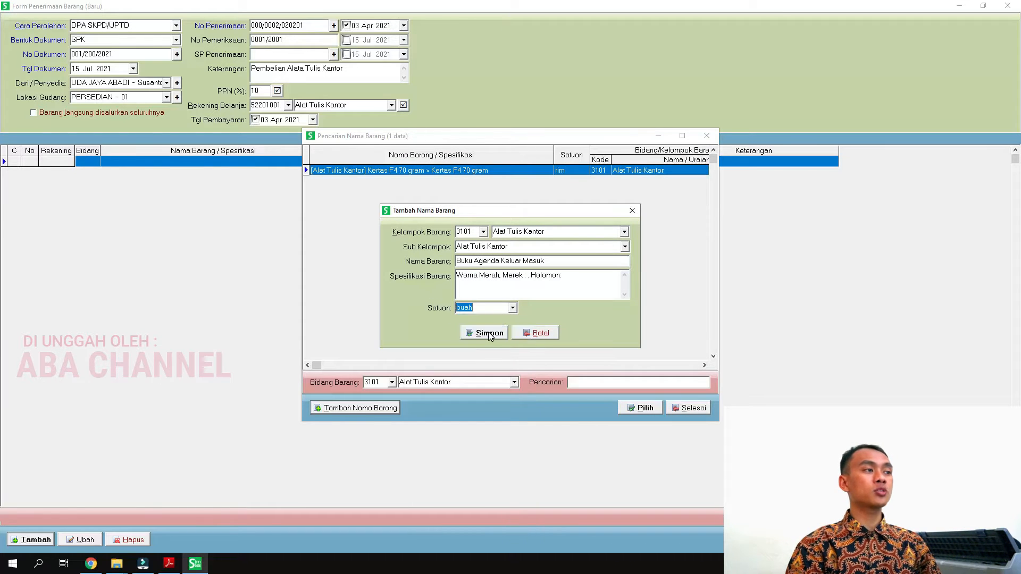
pyautogui.click(488, 335)
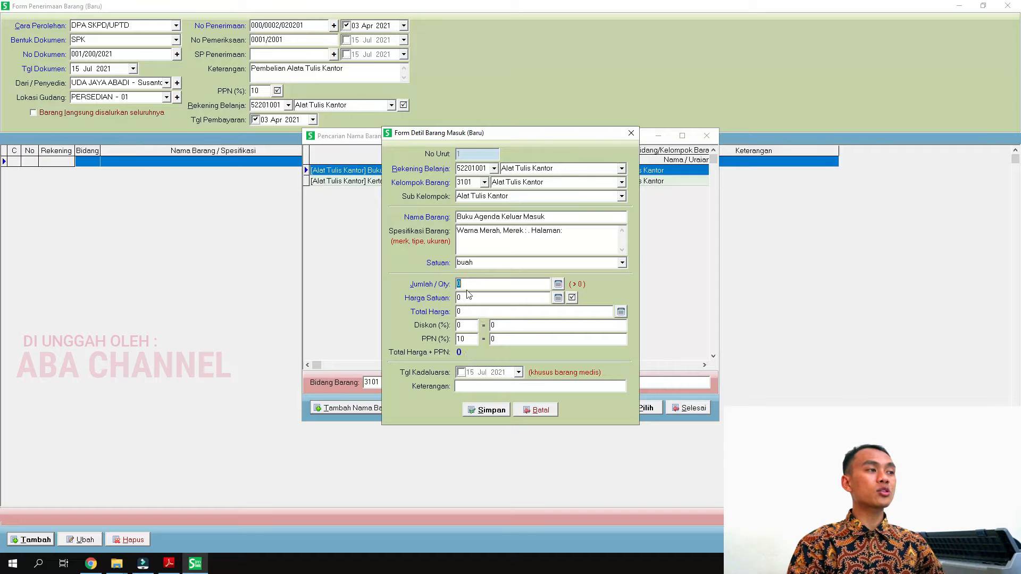
# Consult the item list in Adobe Reader and enter quantity 12 and unit price 31800 for the agenda book
pyautogui.click(169, 564)
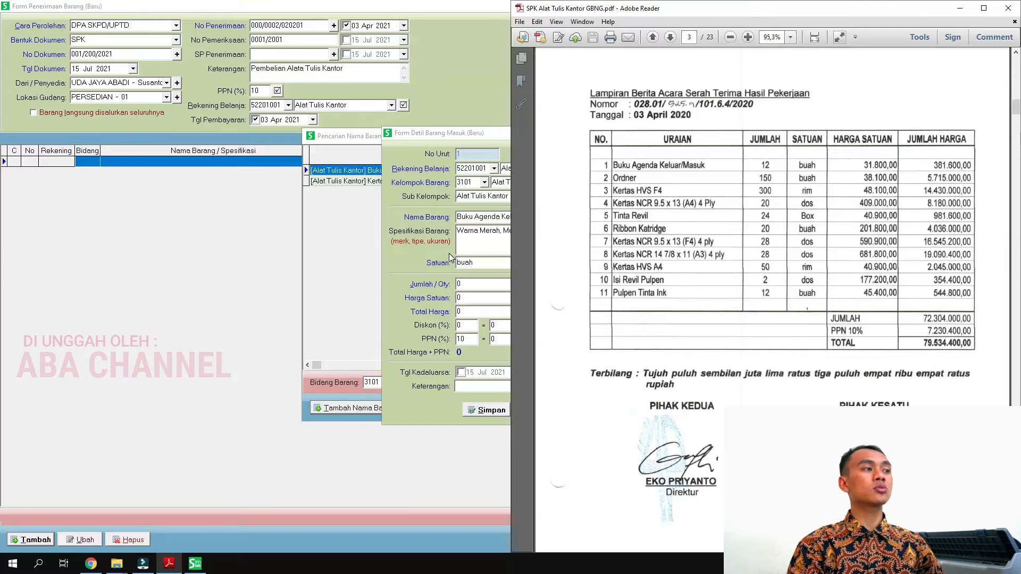
pyautogui.click(425, 264)
pyautogui.write('12')
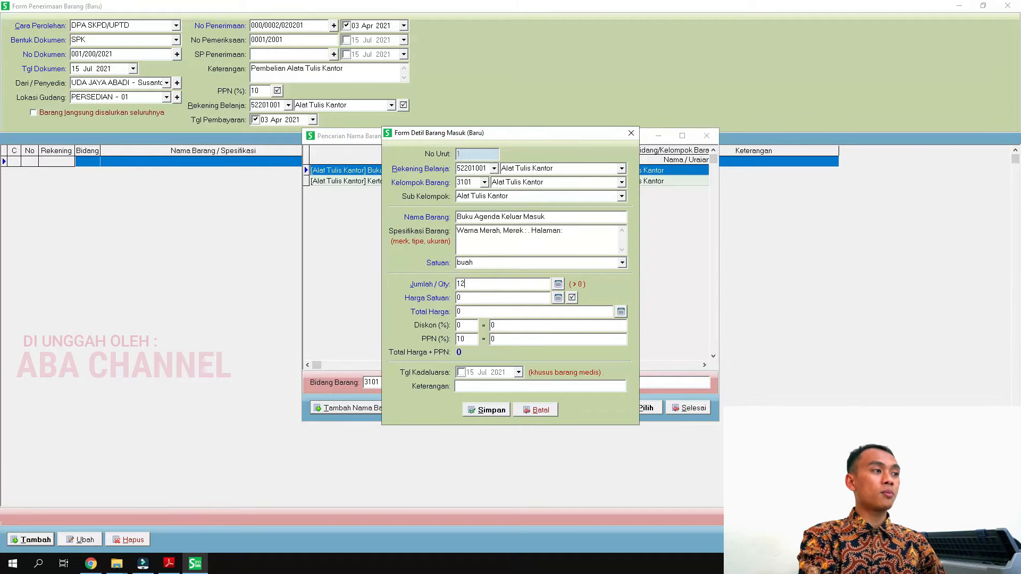
pyautogui.write('31800')
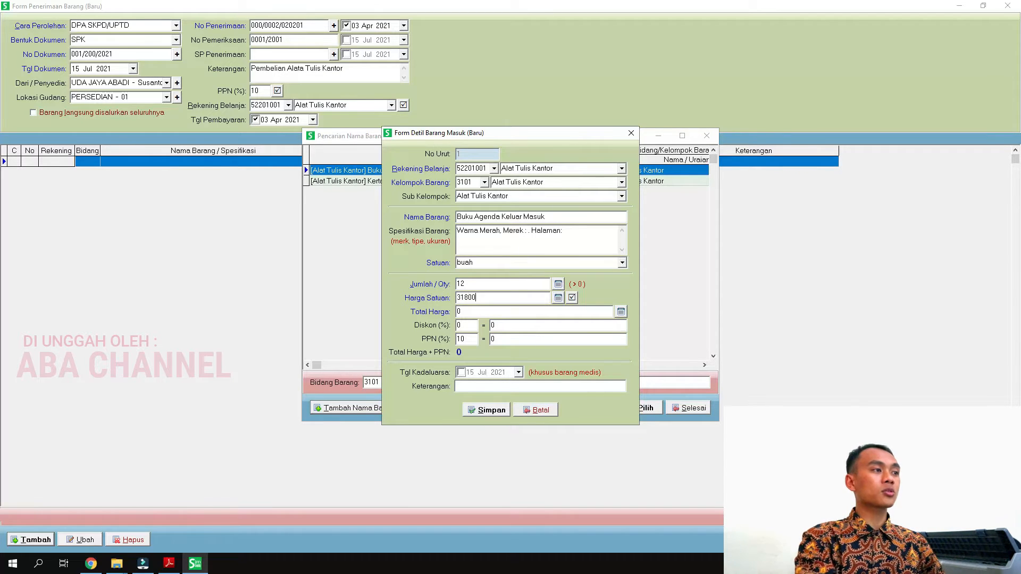
pyautogui.click(539, 325)
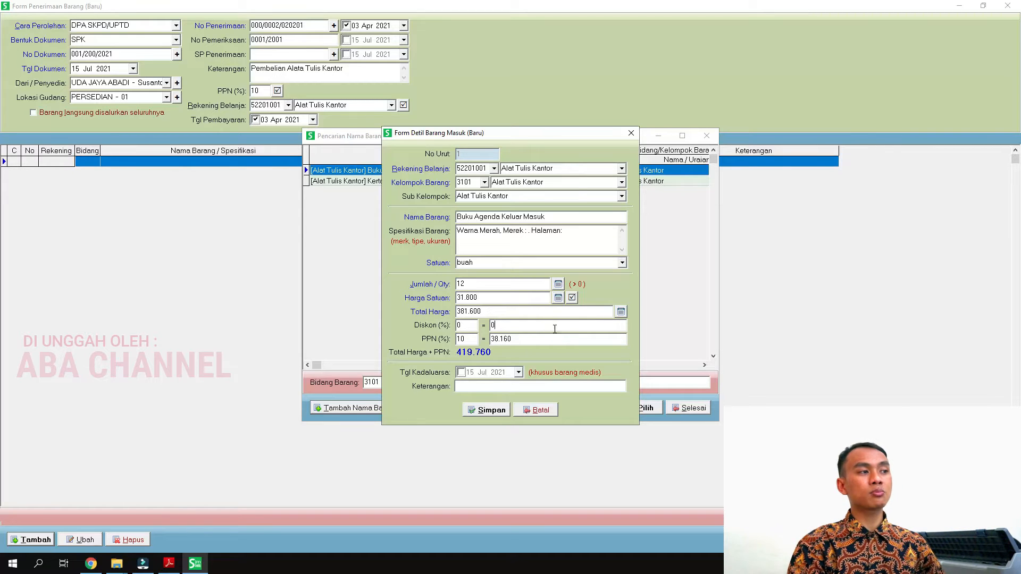
# Compare the agenda book's total price with the Adobe Reader document, review its PPN amount and save the detail line
pyautogui.click(169, 564)
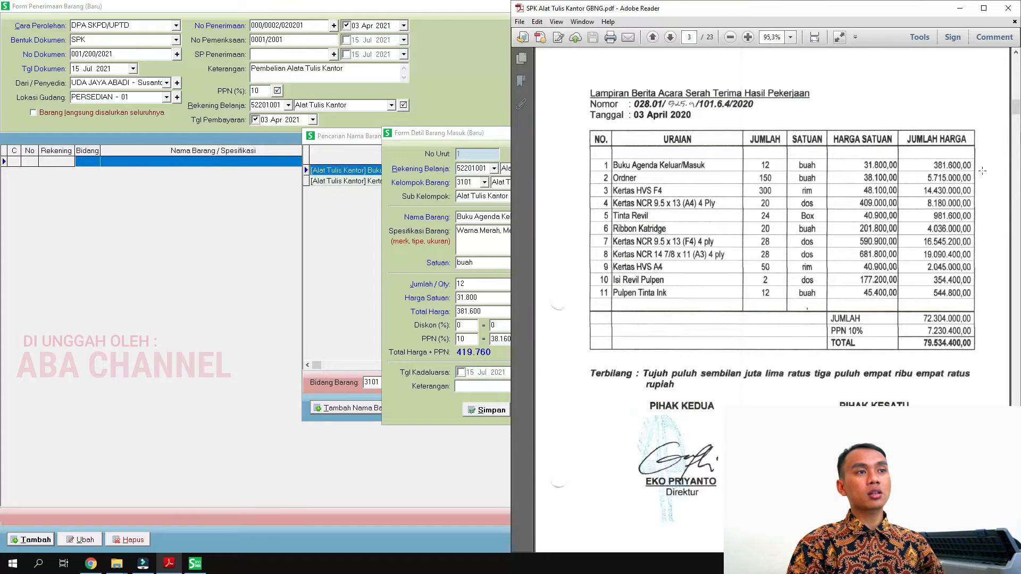
pyautogui.click(484, 315)
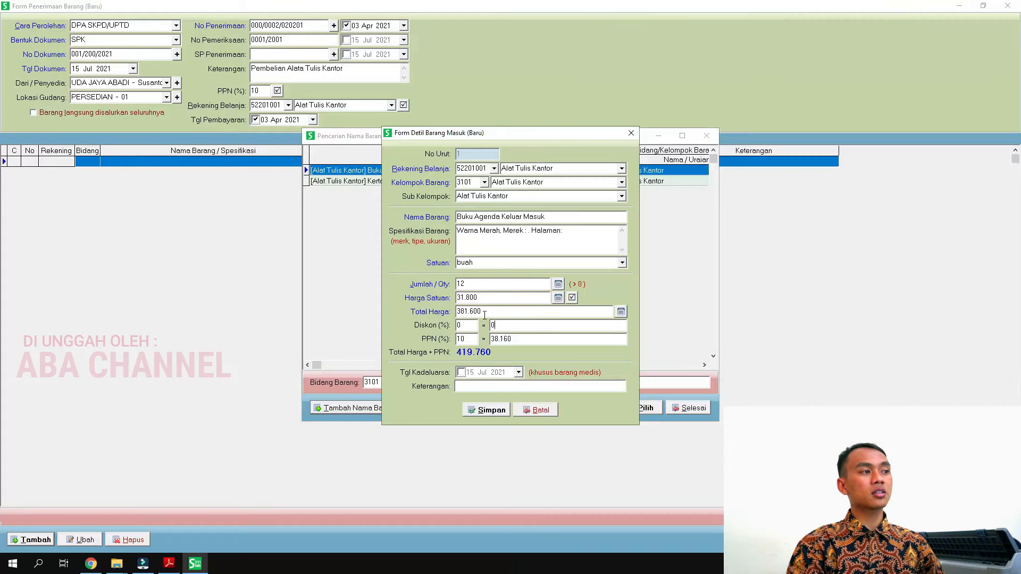
pyautogui.doubleClick(469, 312)
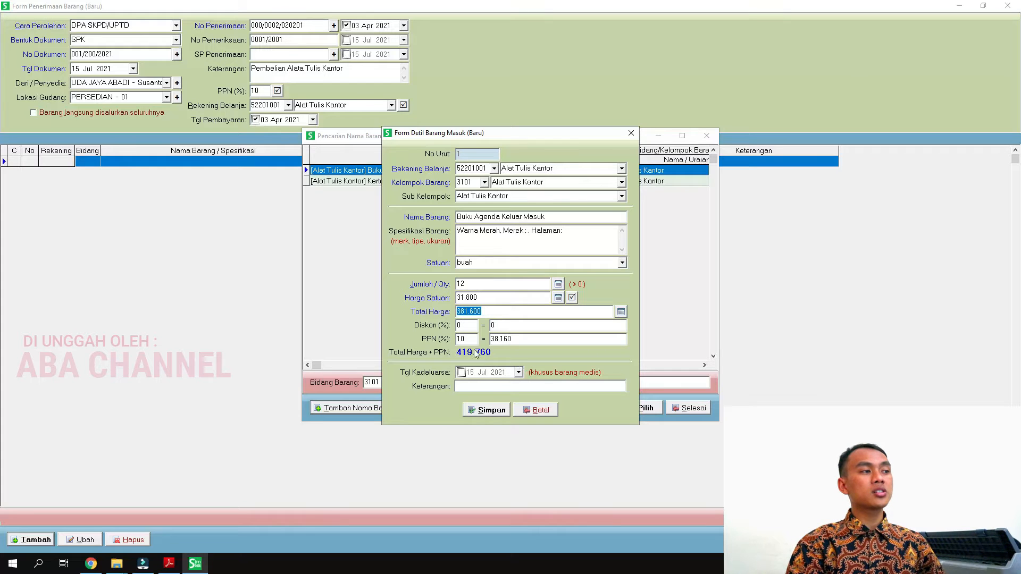
pyautogui.doubleClick(508, 339)
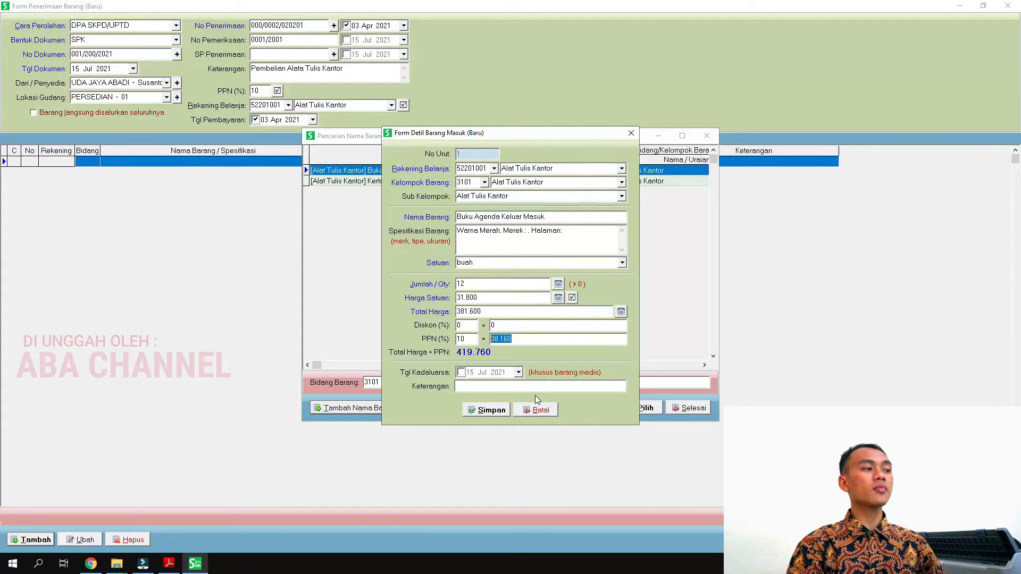
pyautogui.click(499, 411)
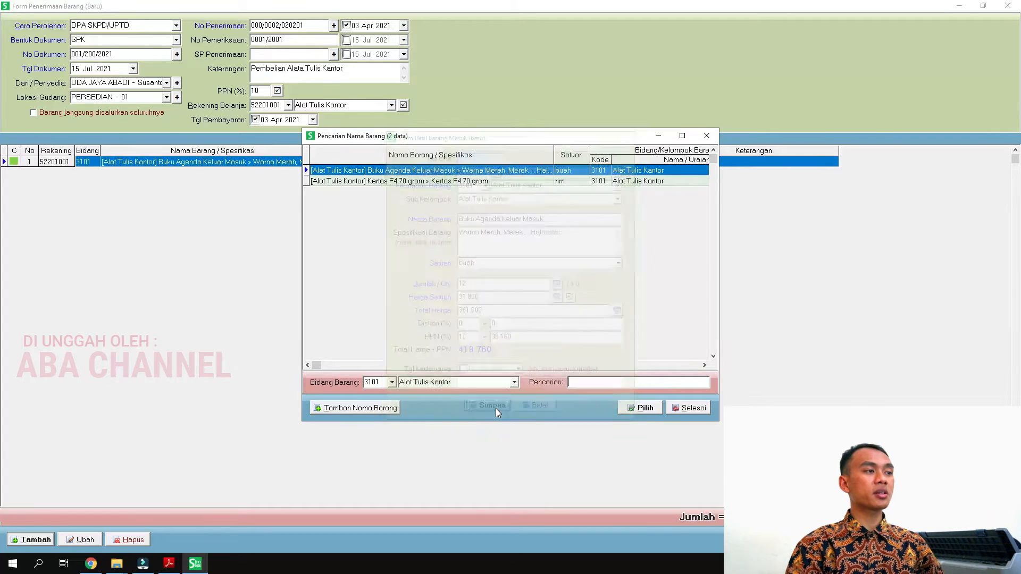
# Consult the item list in Adobe Reader and start a new item under sub-group Alat Tulis Kantor named Ordner
pyautogui.click(169, 563)
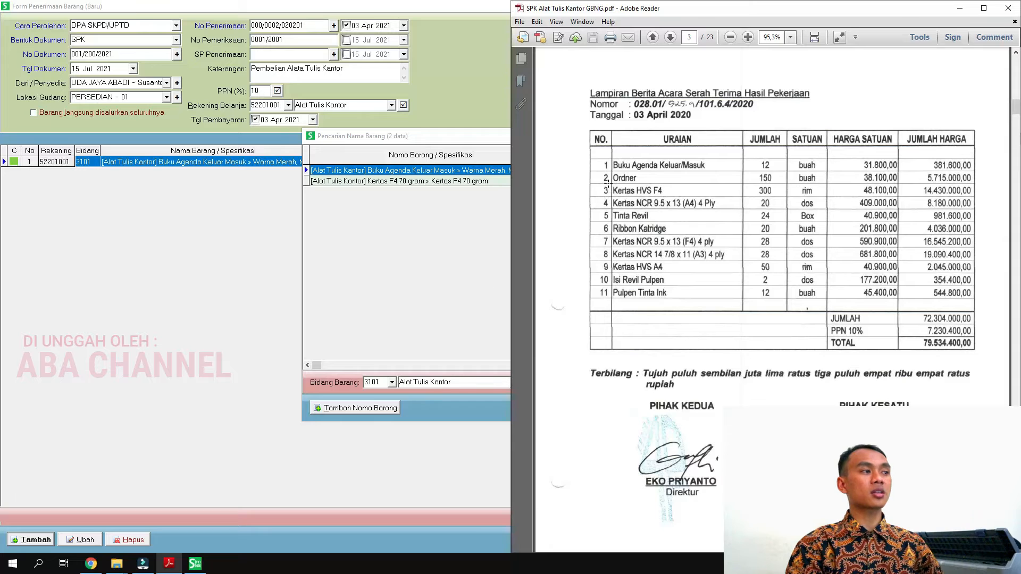
pyautogui.click(385, 410)
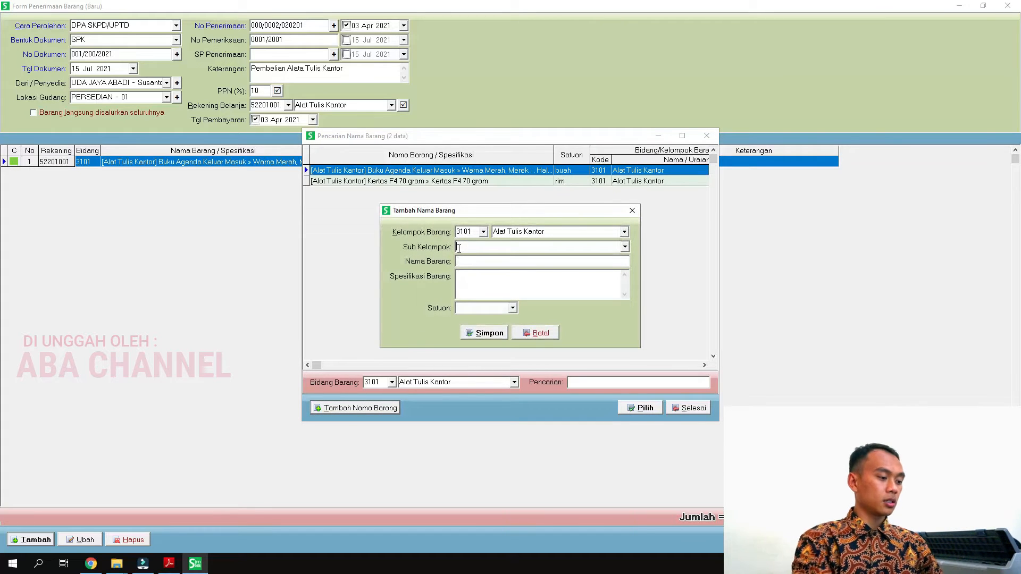
pyautogui.click(626, 247)
pyautogui.click(545, 261)
pyautogui.write('Order')
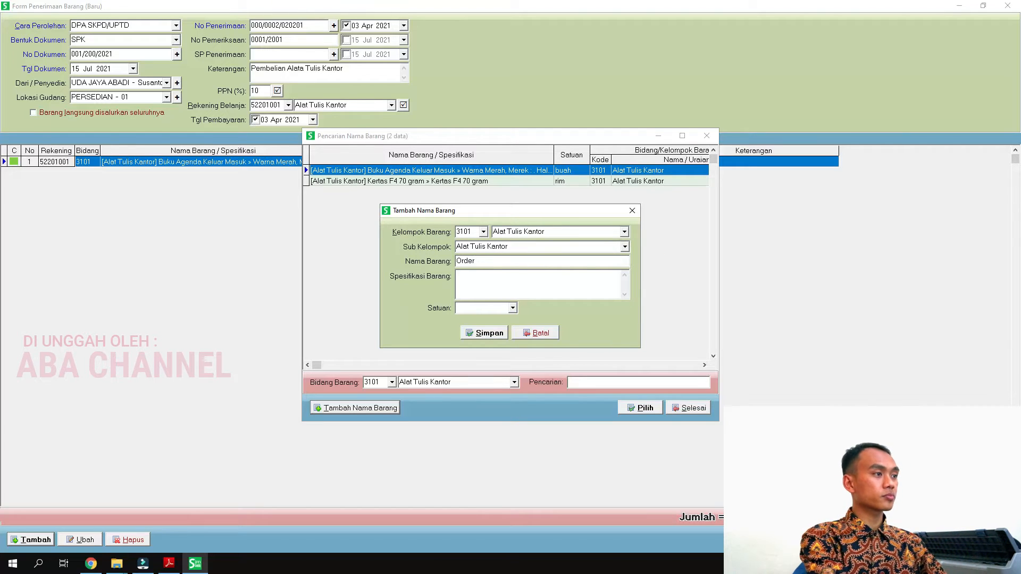
pyautogui.press('BackSpace')
pyautogui.press('BackSpace')
pyautogui.write('ner')
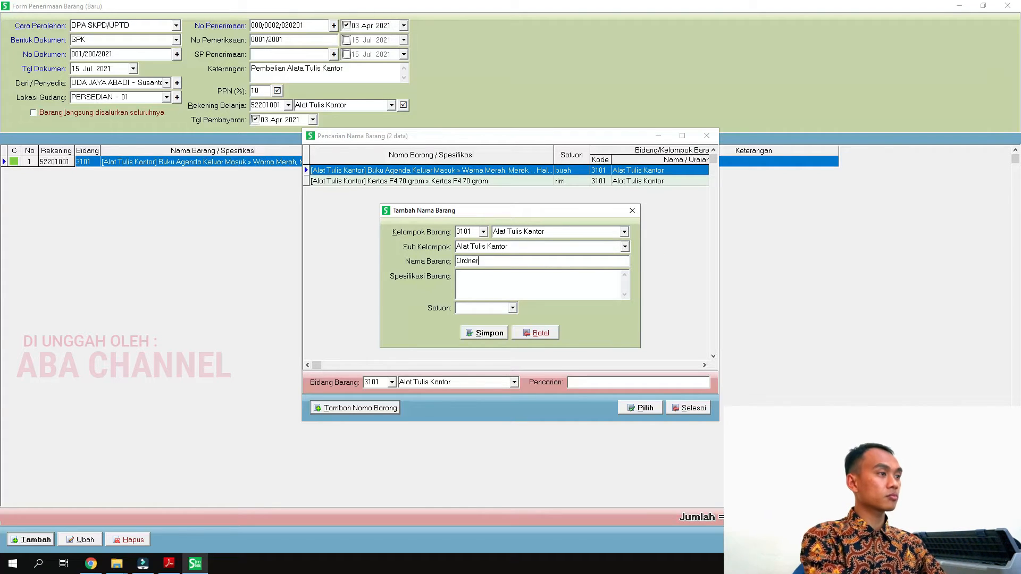
# Enter the Ordner specification "Warna :", set Satuan to buah, checking it against the Adobe Reader document, and save the new item
pyautogui.write('Warna :')
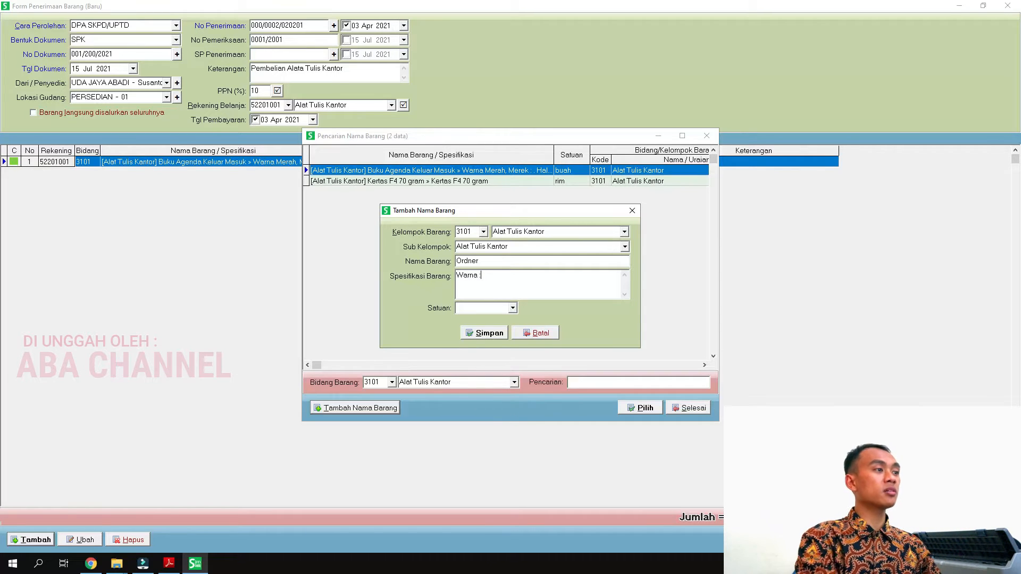
pyautogui.click(513, 308)
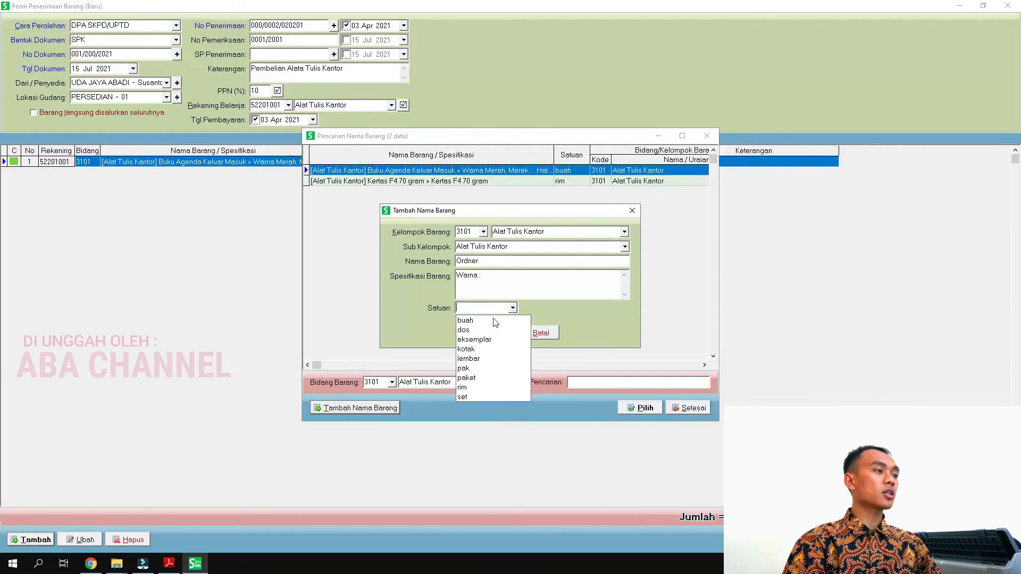
pyautogui.click(484, 324)
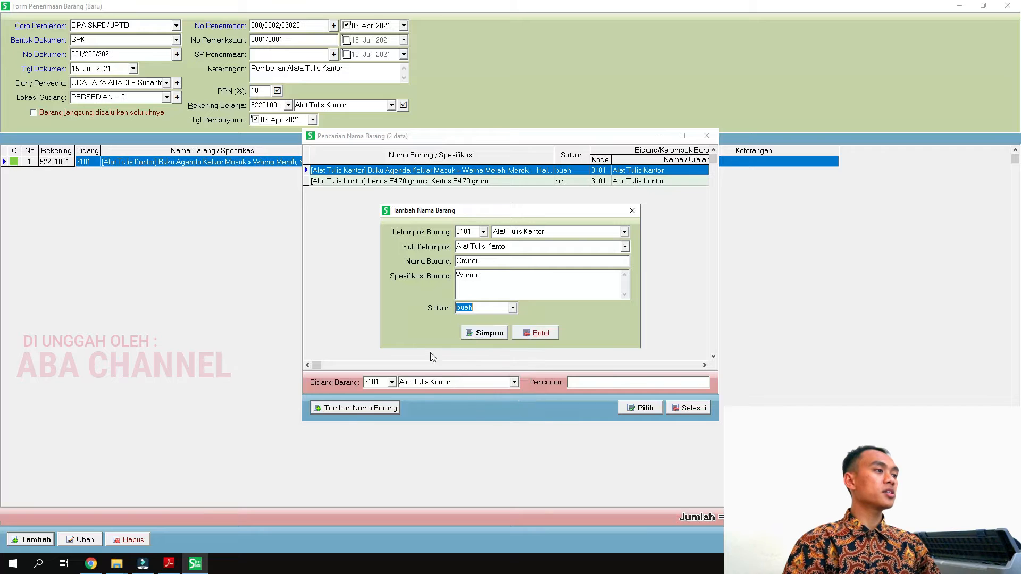
pyautogui.click(169, 564)
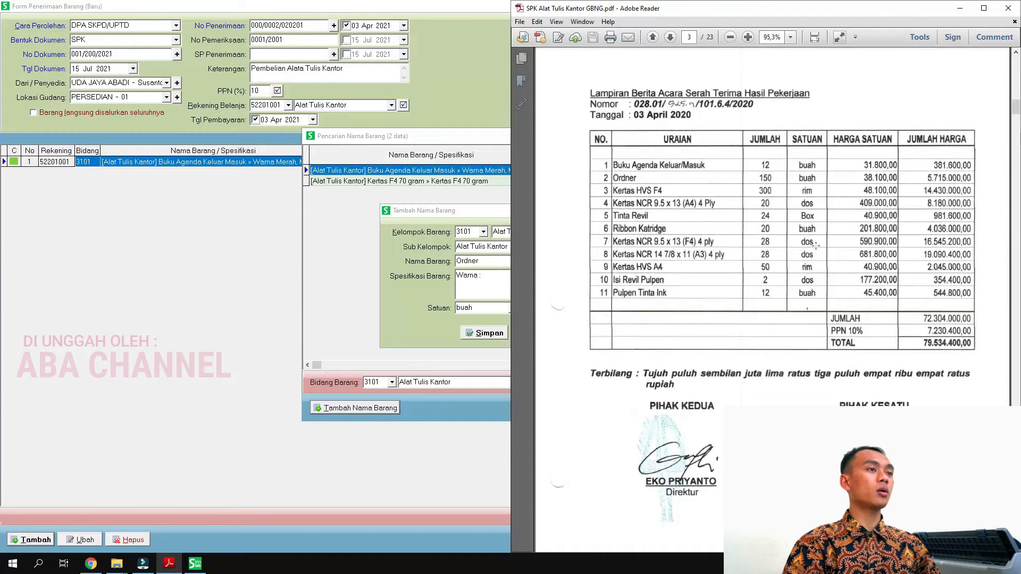
pyautogui.click(446, 309)
pyautogui.click(513, 308)
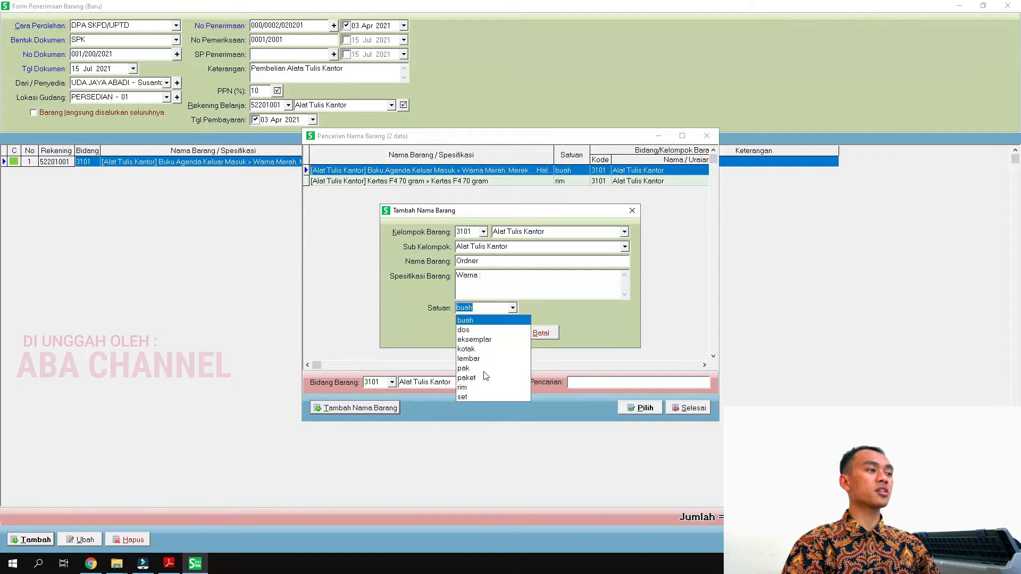
pyautogui.click(511, 318)
pyautogui.click(487, 335)
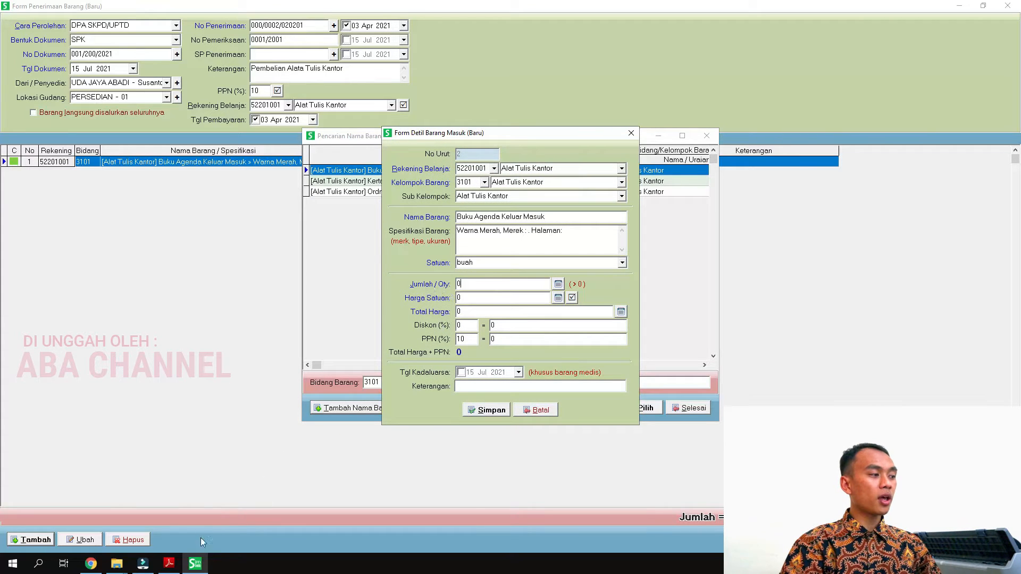
# Consult the Ordner row in Adobe Reader and enter quantity 150 and unit price 38100 in the second detail line
pyautogui.click(167, 564)
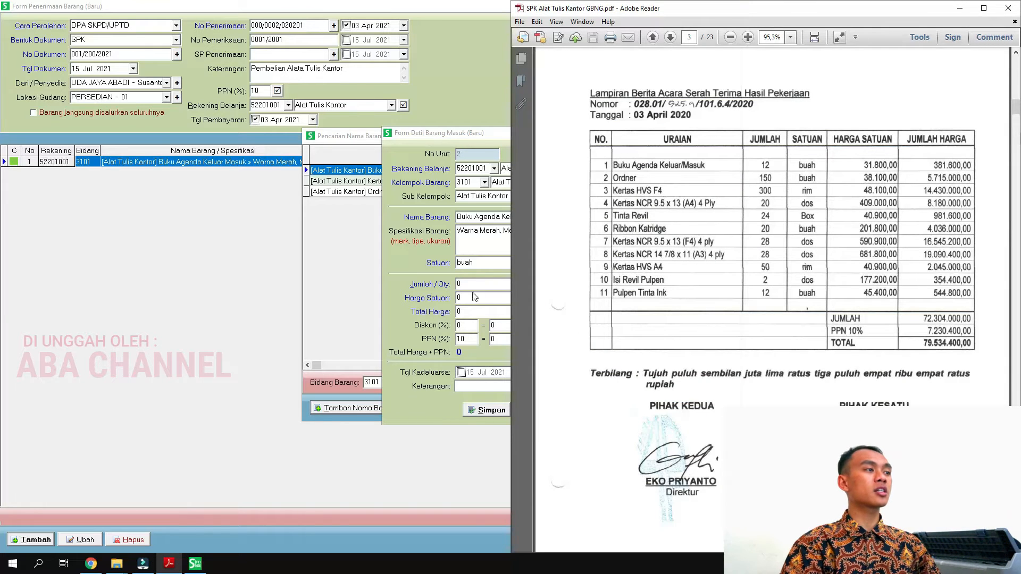
pyautogui.click(437, 299)
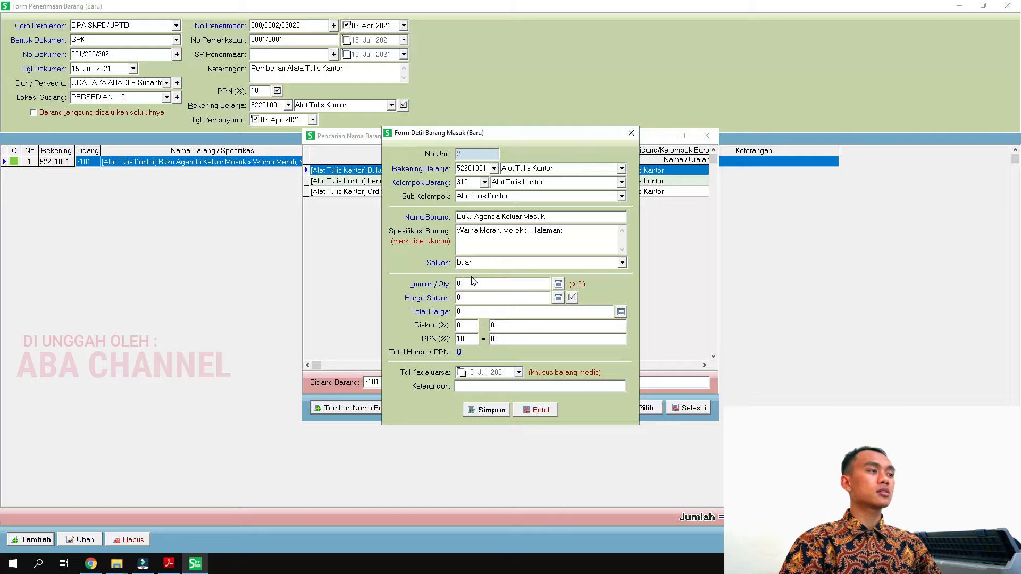
pyautogui.write('150')
pyautogui.press('Tab')
pyautogui.write('38.100')
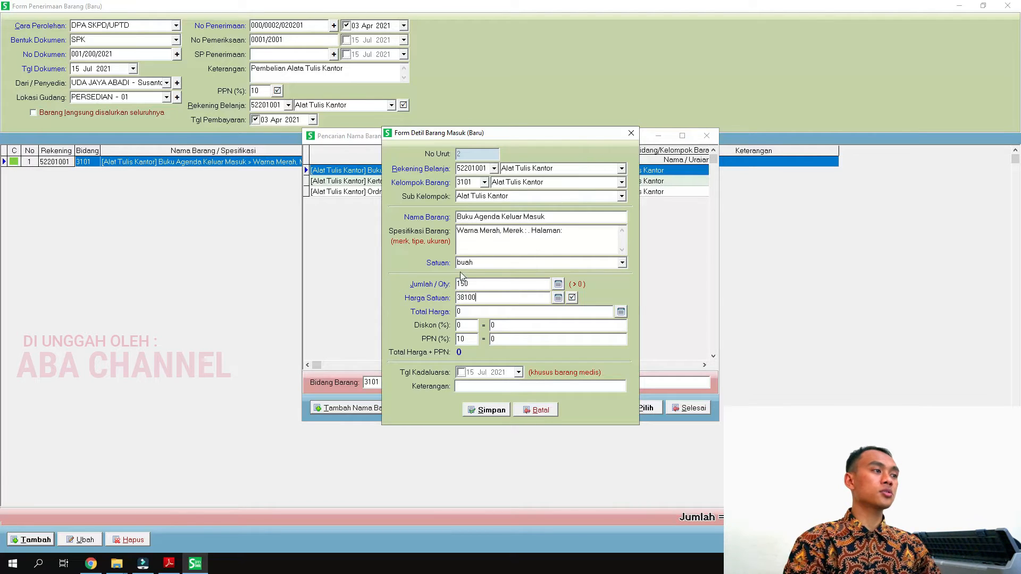
pyautogui.press('Tab')
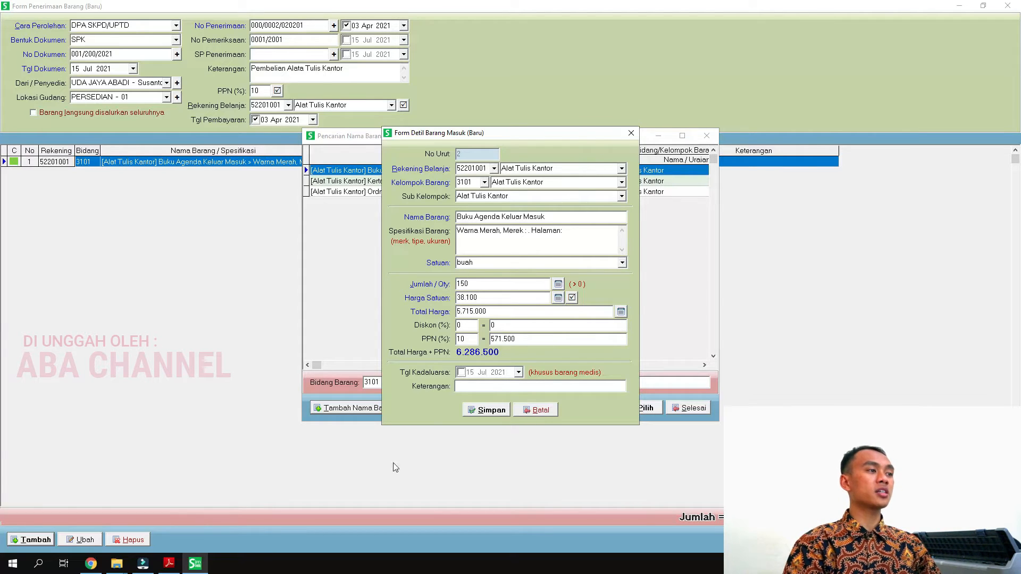
# Compare the second line's total price with the Adobe Reader document and save the detail line
pyautogui.doubleClick(481, 308)
pyautogui.click(169, 563)
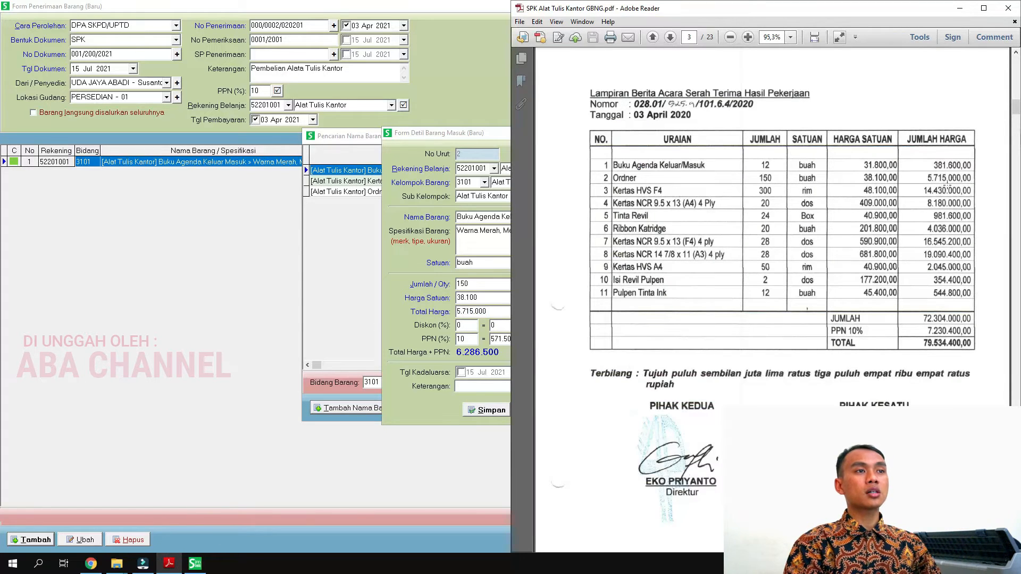
pyautogui.click(443, 324)
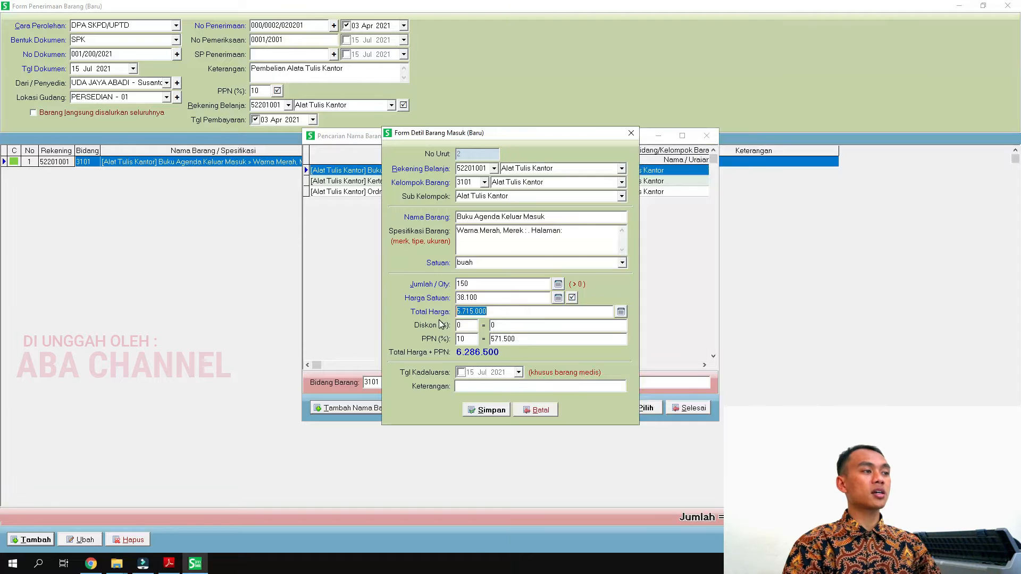
pyautogui.click(501, 410)
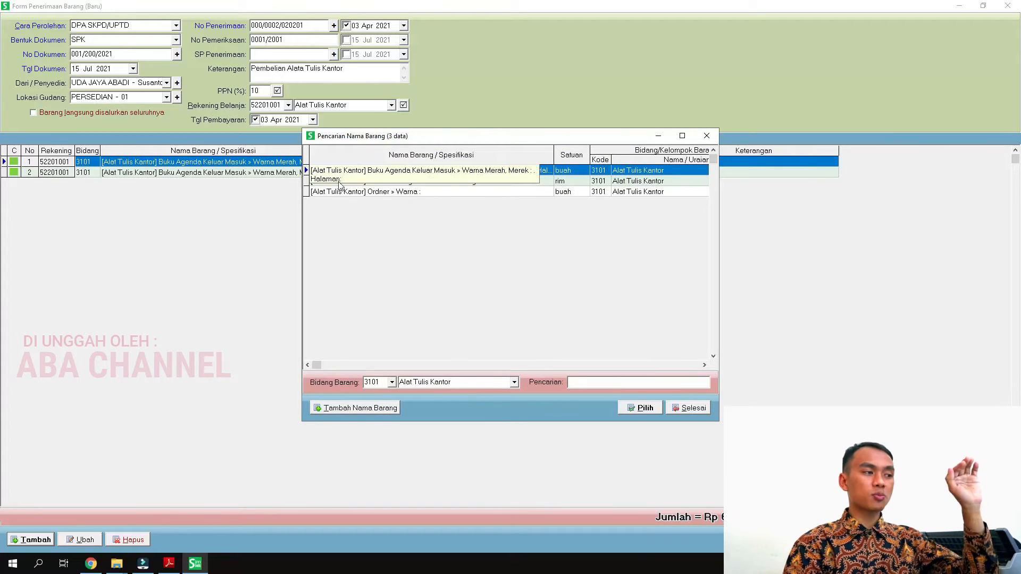
# Review the remaining items in the Adobe Reader document and close the item name search
pyautogui.click(170, 563)
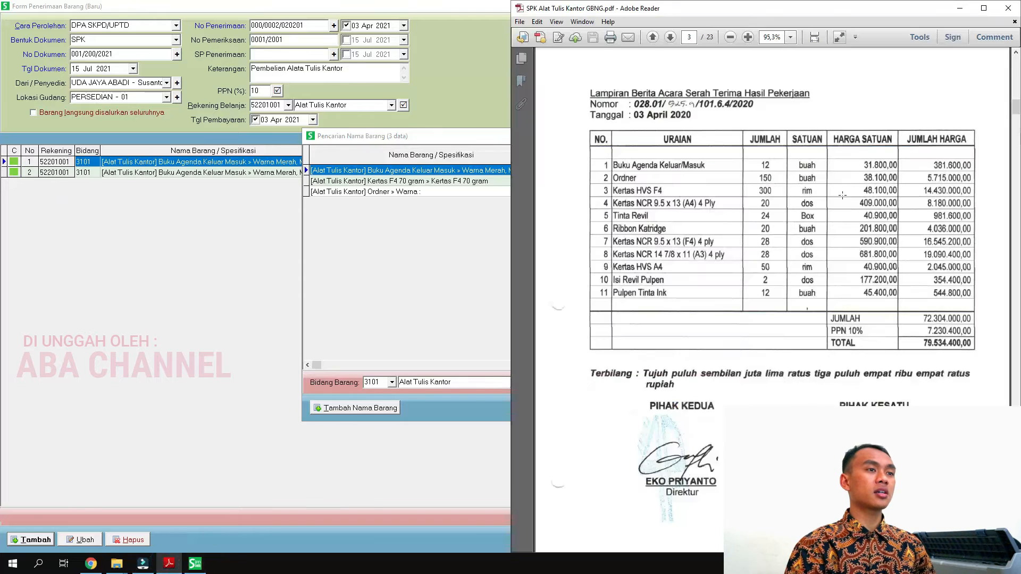
pyautogui.click(210, 219)
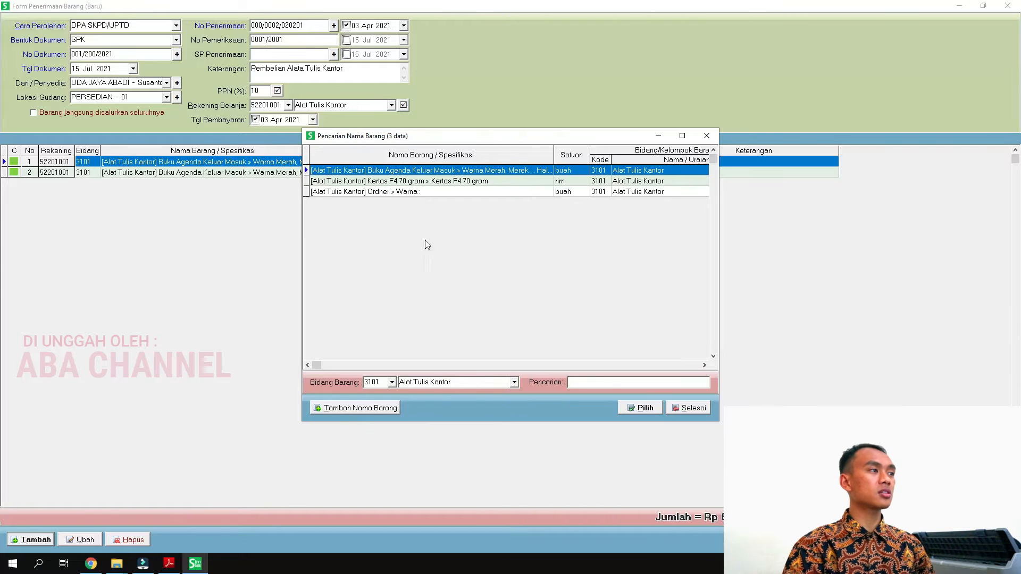
pyautogui.click(704, 409)
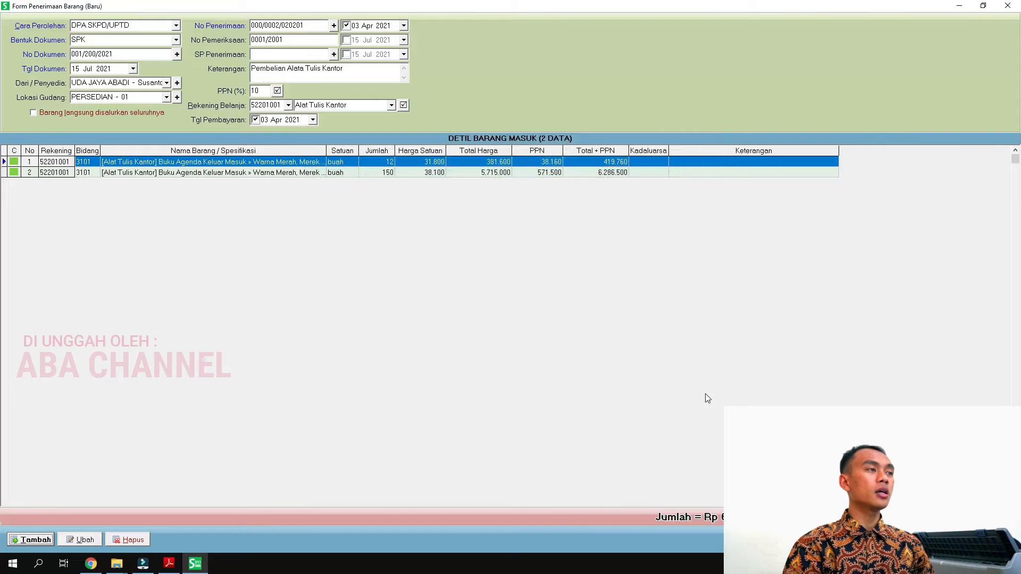
# Compare the receipt's Jumlah, PPN and Total Harga with the totals in the Adobe Reader document
pyautogui.click(170, 564)
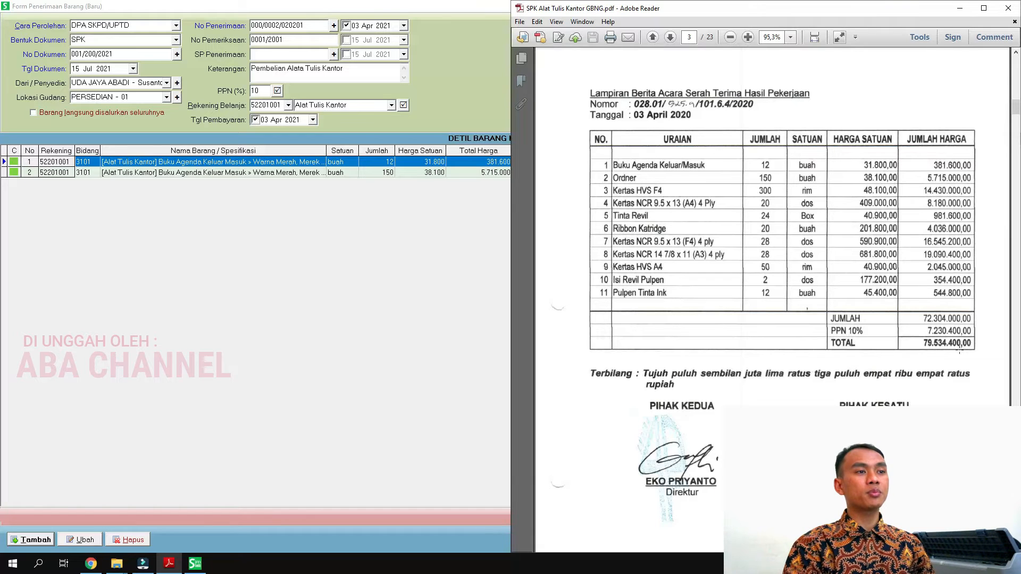
pyautogui.click(944, 314)
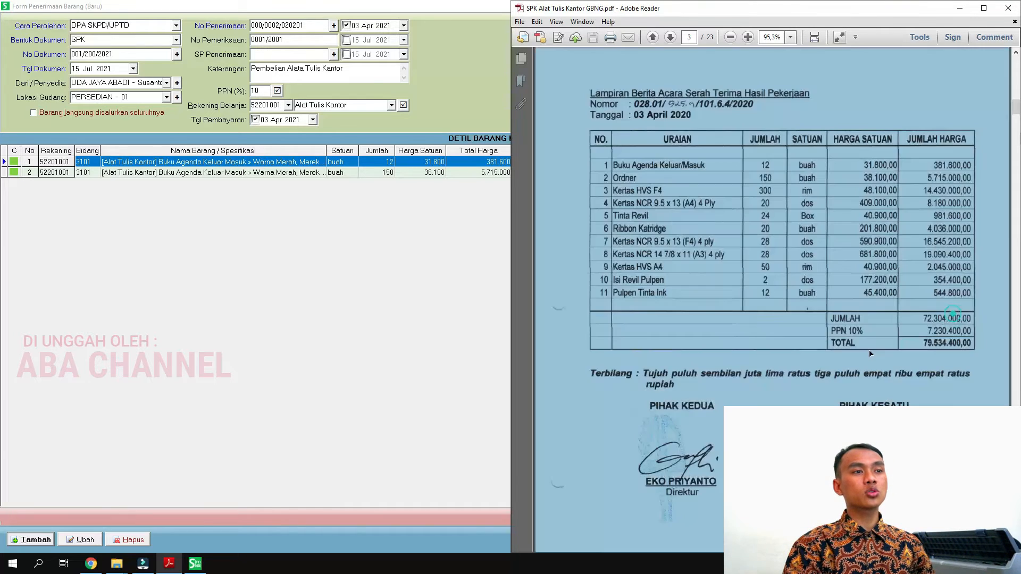
pyautogui.click(470, 420)
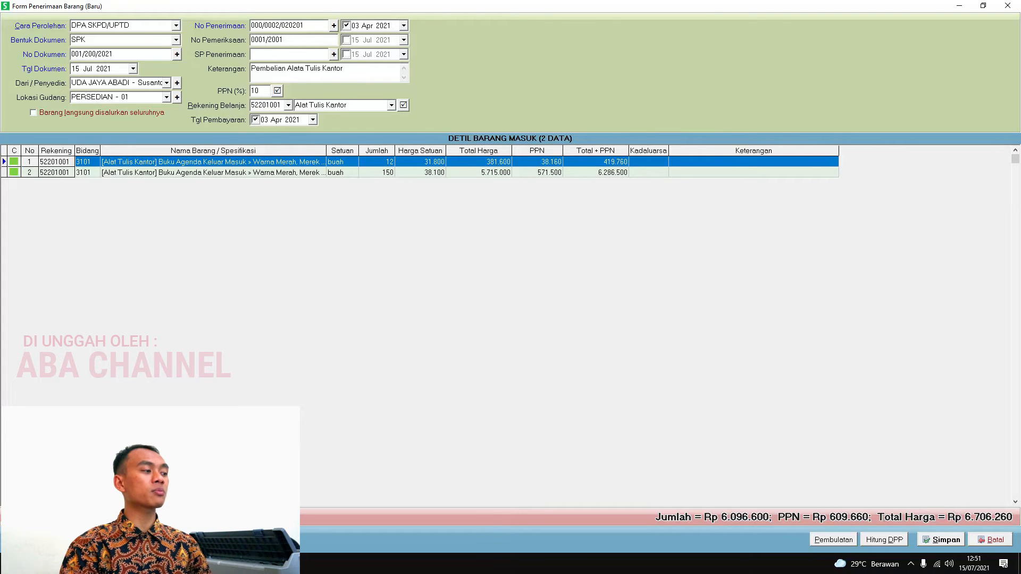
pyautogui.hotkey('alt', 'Tab')
pyautogui.click(962, 334)
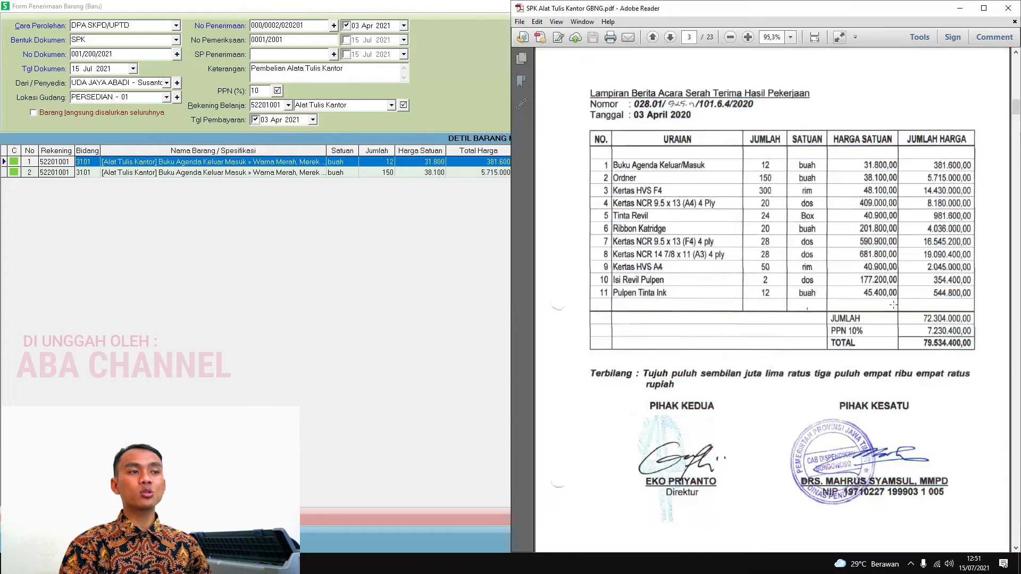
pyautogui.click(433, 435)
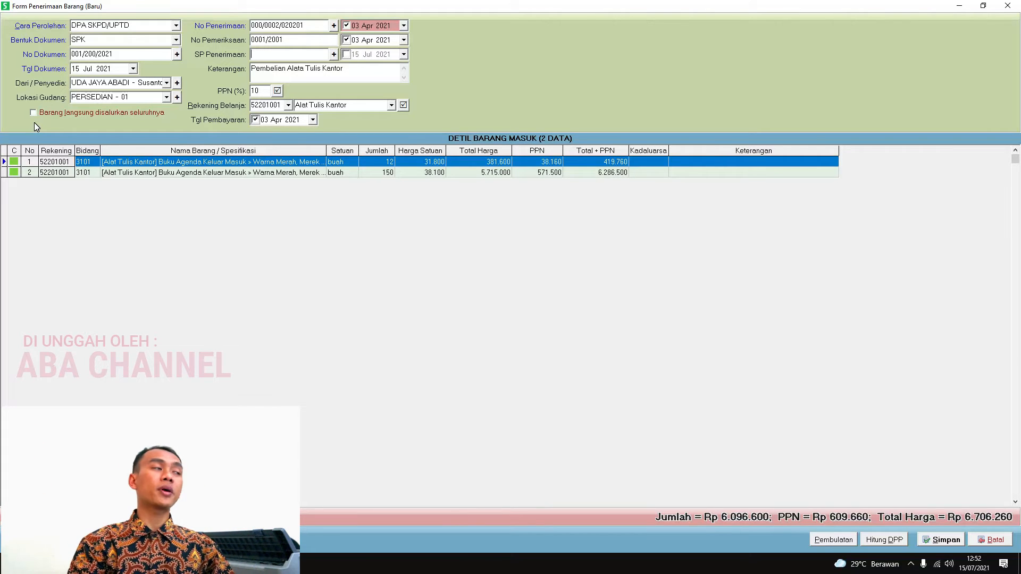
# Save the goods receipt and dismiss the confirmation
pyautogui.click(942, 540)
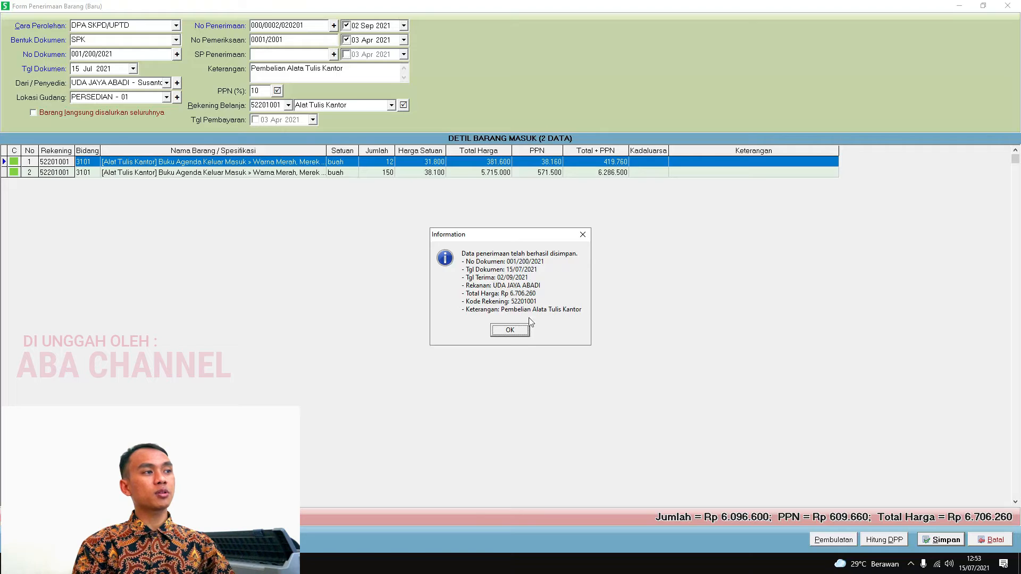
pyautogui.click(524, 337)
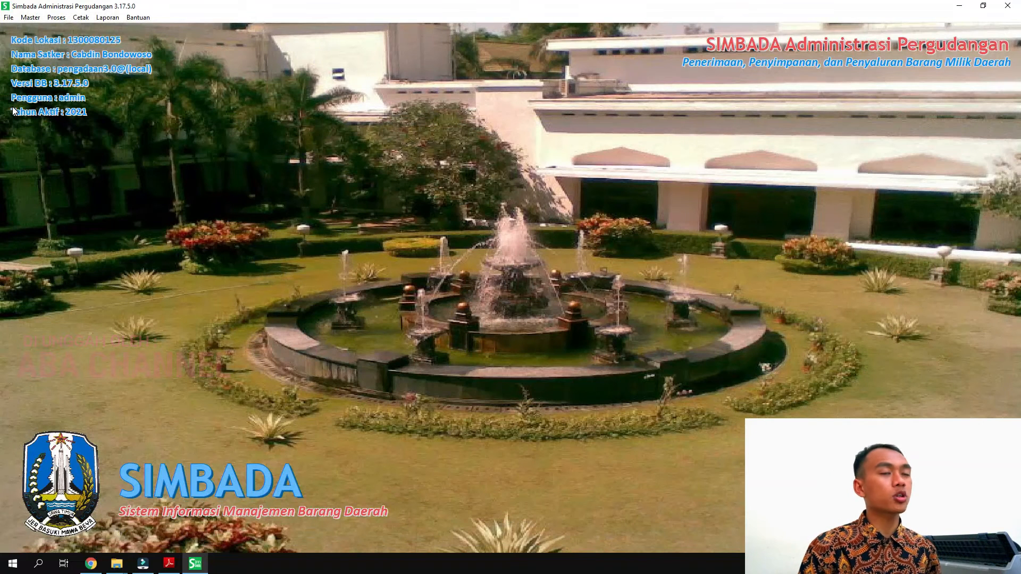
# Open the Penerimaan Barang list and start distributing the STOK AWAL 2021 receipt
pyautogui.click(109, 19)
pyautogui.moveTo(63, 21)
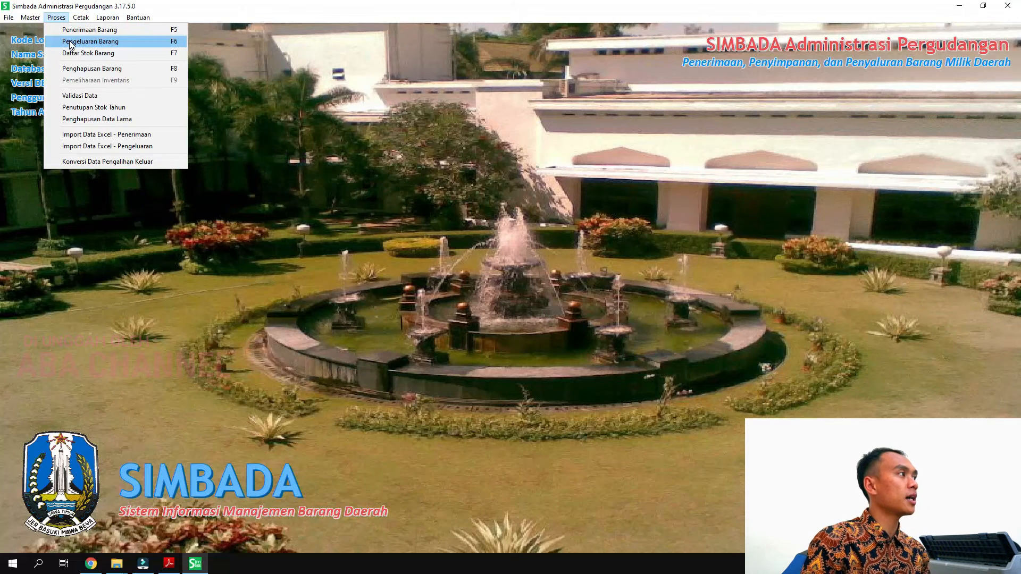
pyautogui.click(81, 32)
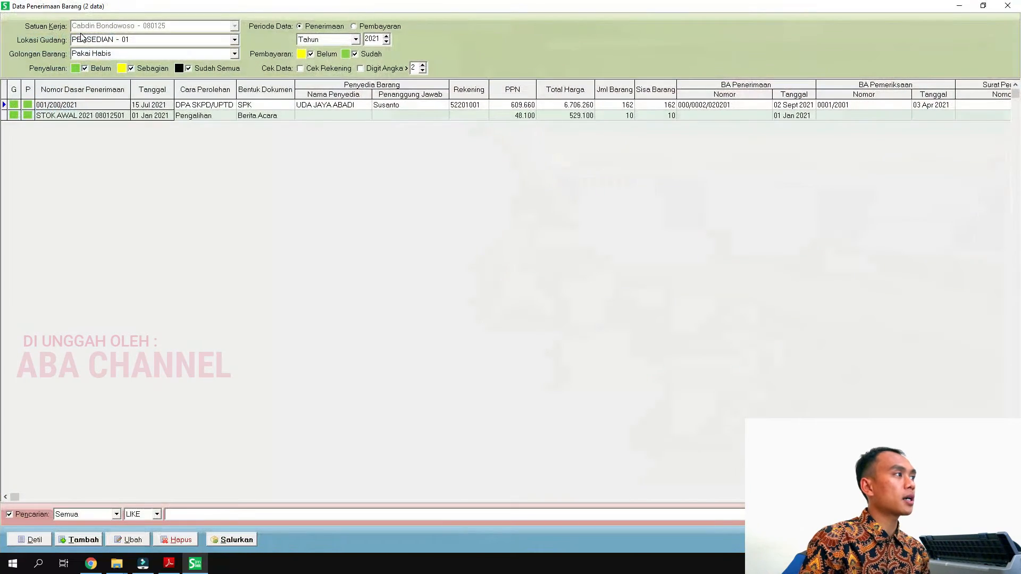
pyautogui.click(110, 117)
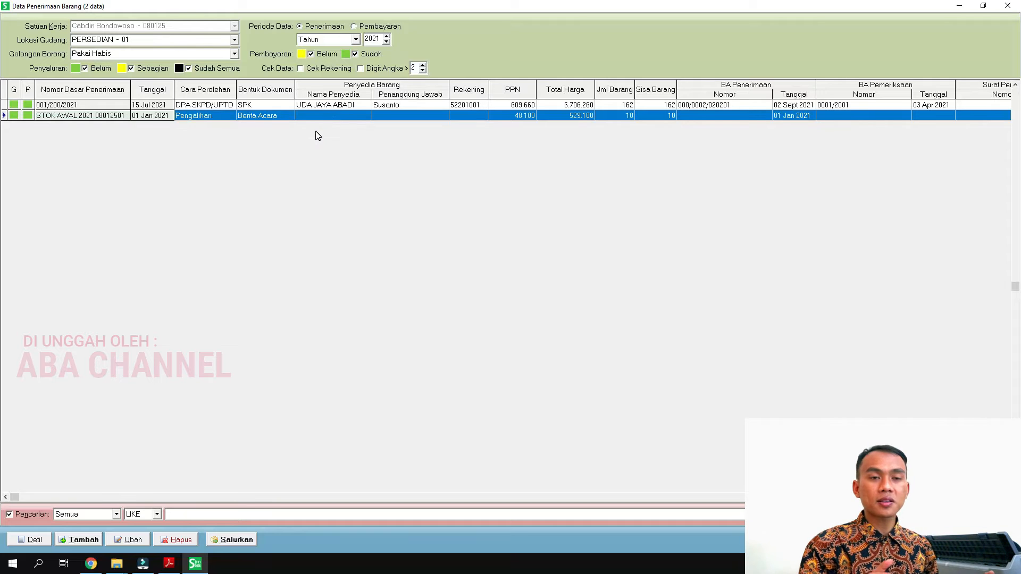
pyautogui.click(250, 540)
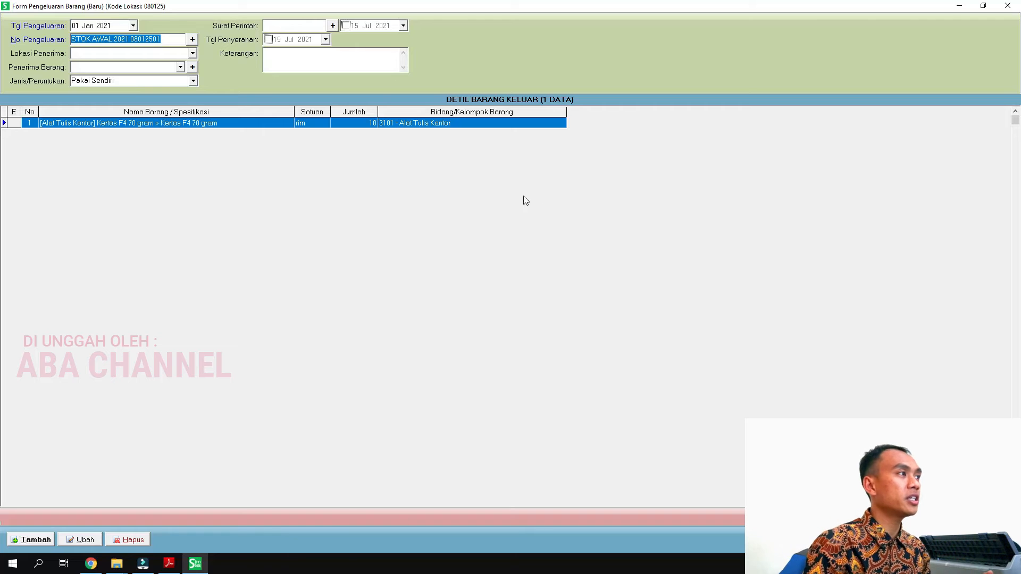
# Set the outgoing quantity (Jumlah Keluar) of Kertas F4 70 gram to 8 and save the detail line
pyautogui.doubleClick(345, 124)
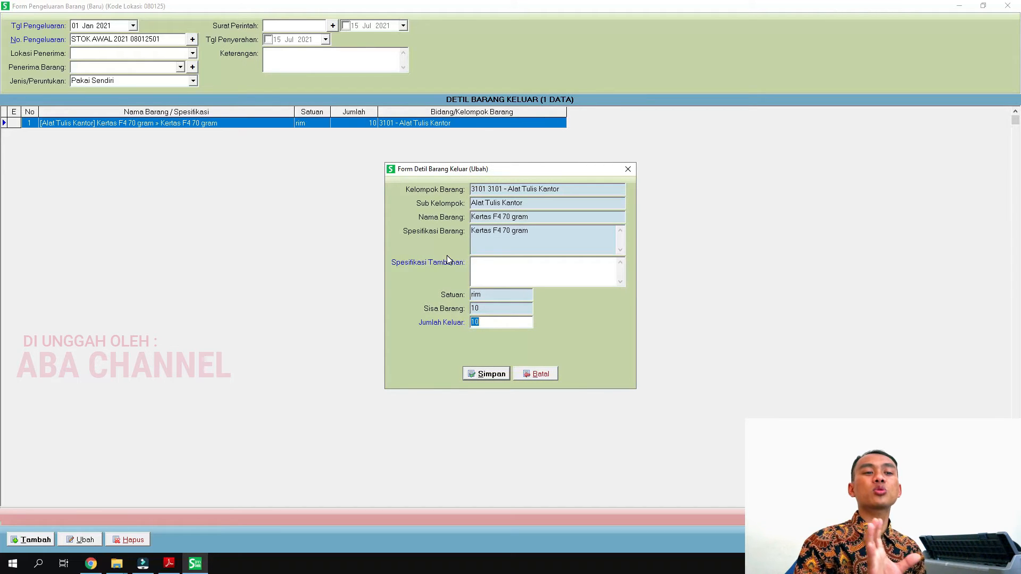
pyautogui.write('8')
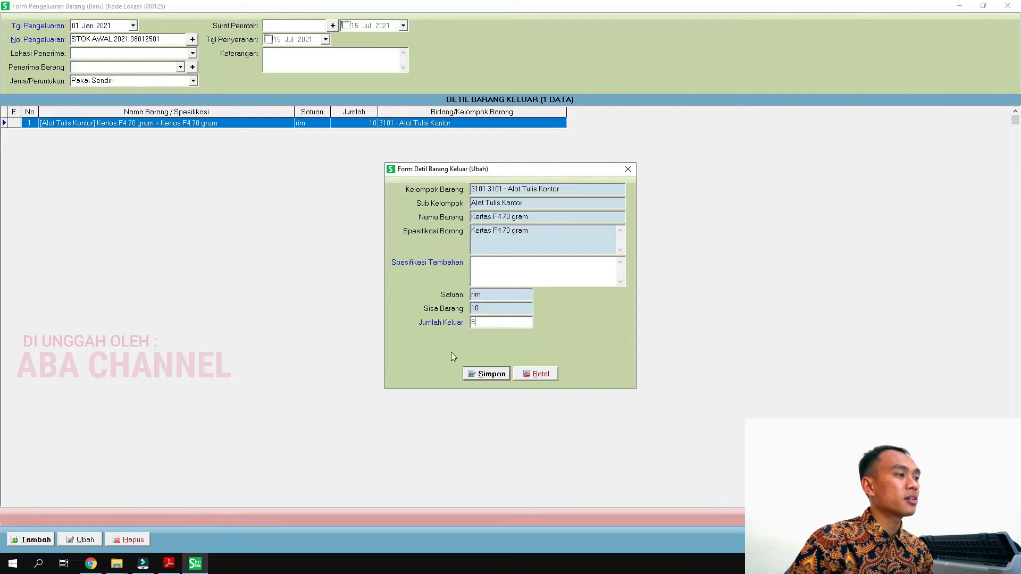
pyautogui.click(483, 375)
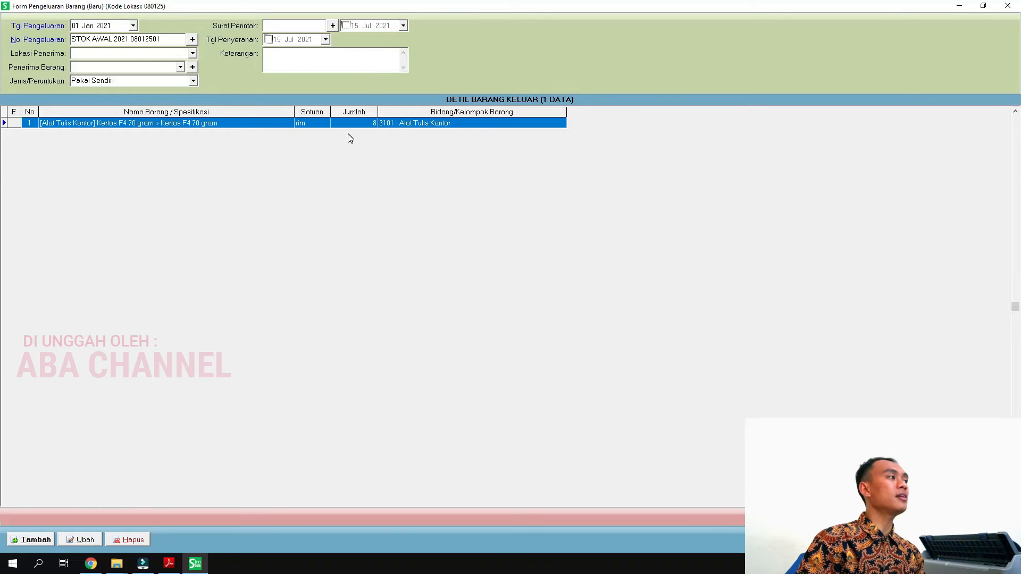
# Set Lokasi Penerima to Cabdin Bondowoso - 080125, choose the third listed person as Penerima Barang, and review the Jenis/Peruntukan options
pyautogui.click(194, 53)
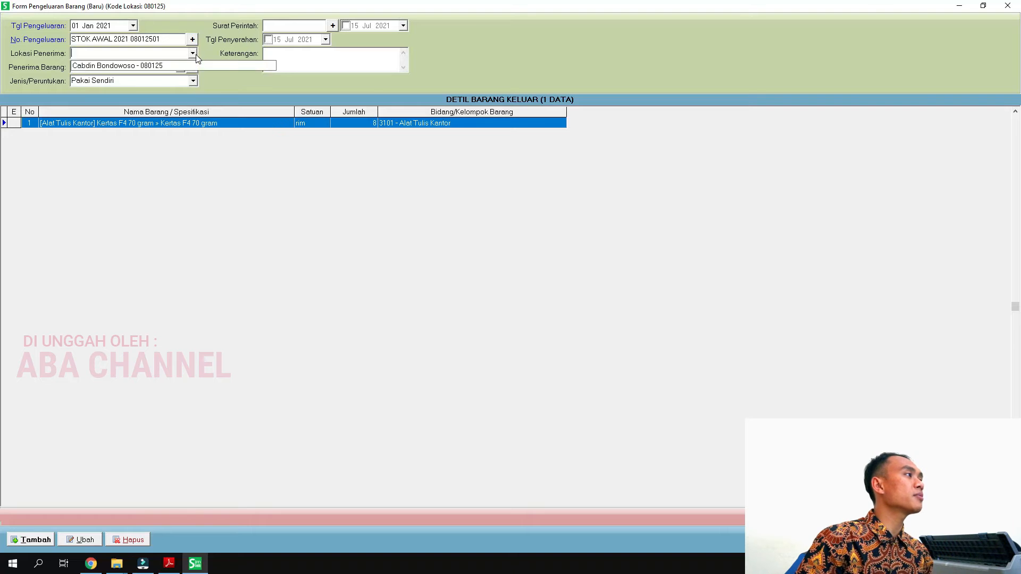
pyautogui.click(184, 65)
pyautogui.click(180, 67)
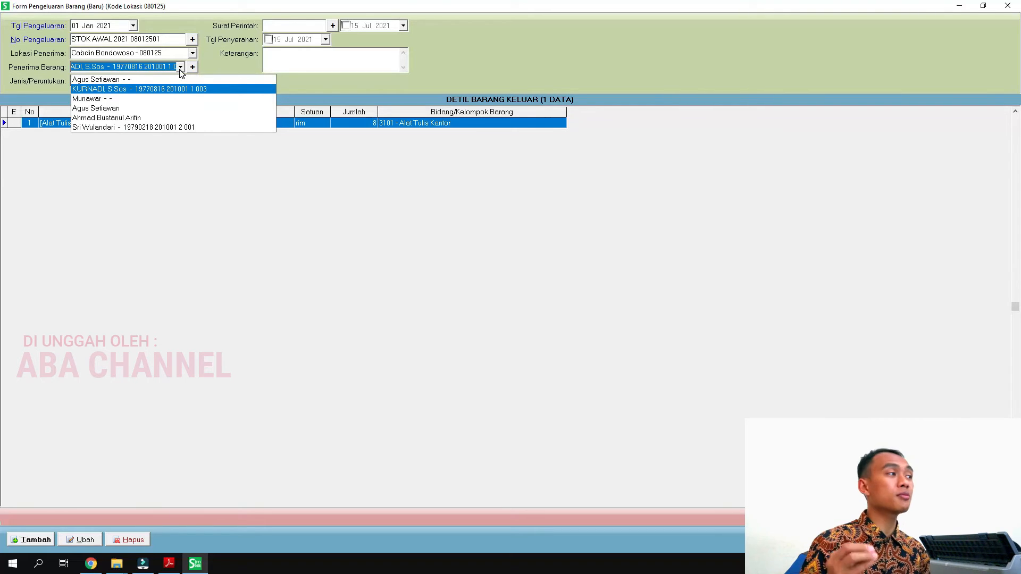
pyautogui.click(132, 99)
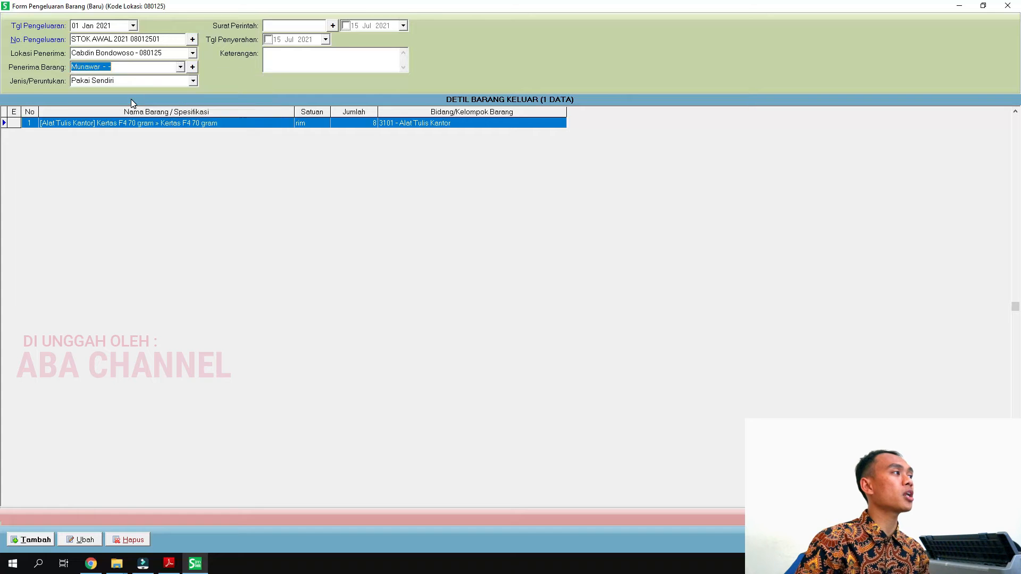
pyautogui.click(192, 80)
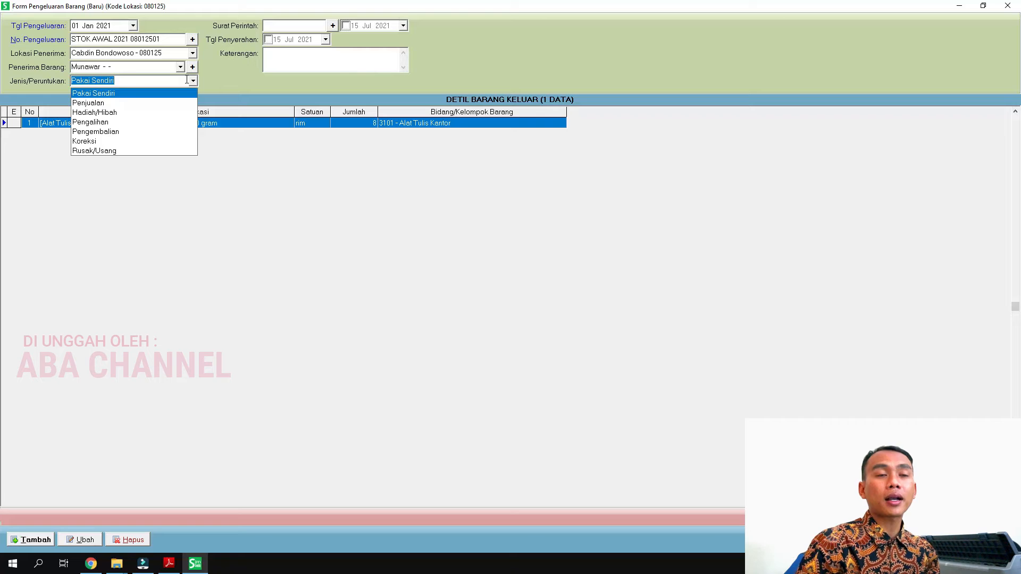
# Enter 111/2021 as the Surat Perintah number and enable the Tgl Penyerahan date of 15 Jul 2021
pyautogui.click(320, 25)
pyautogui.click(319, 25)
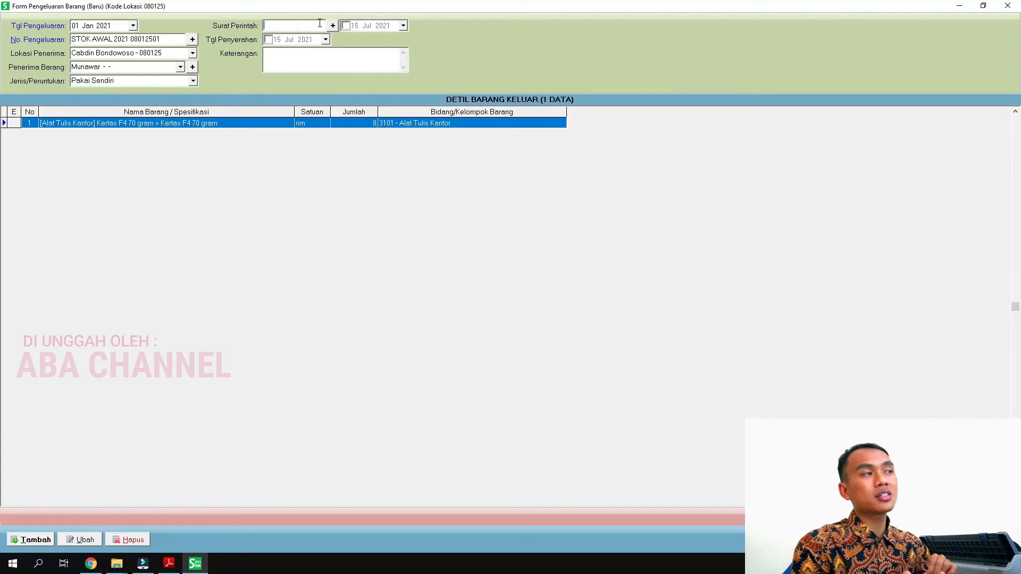
pyautogui.write('111/2021')
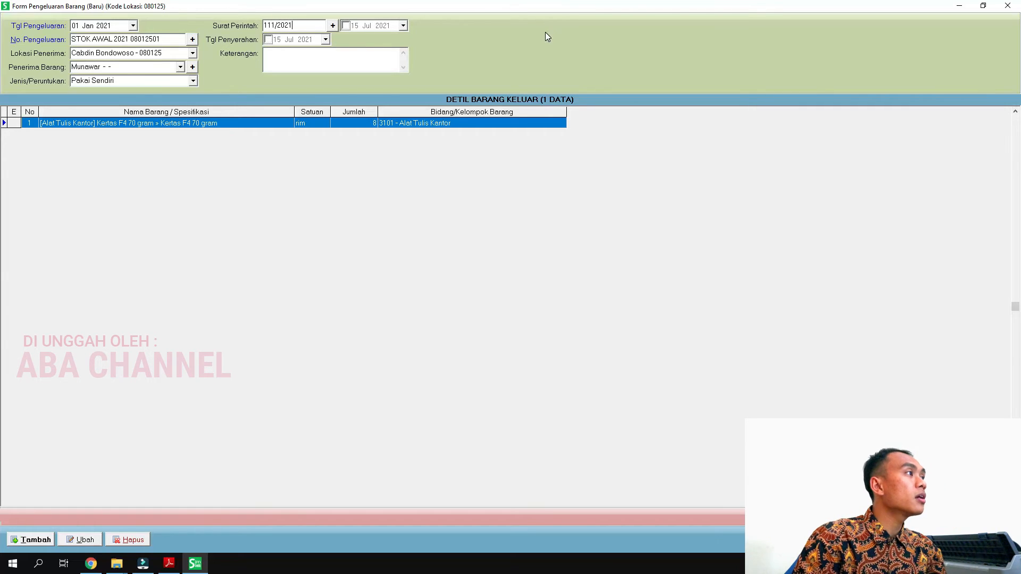
pyautogui.click(325, 39)
pyautogui.click(325, 41)
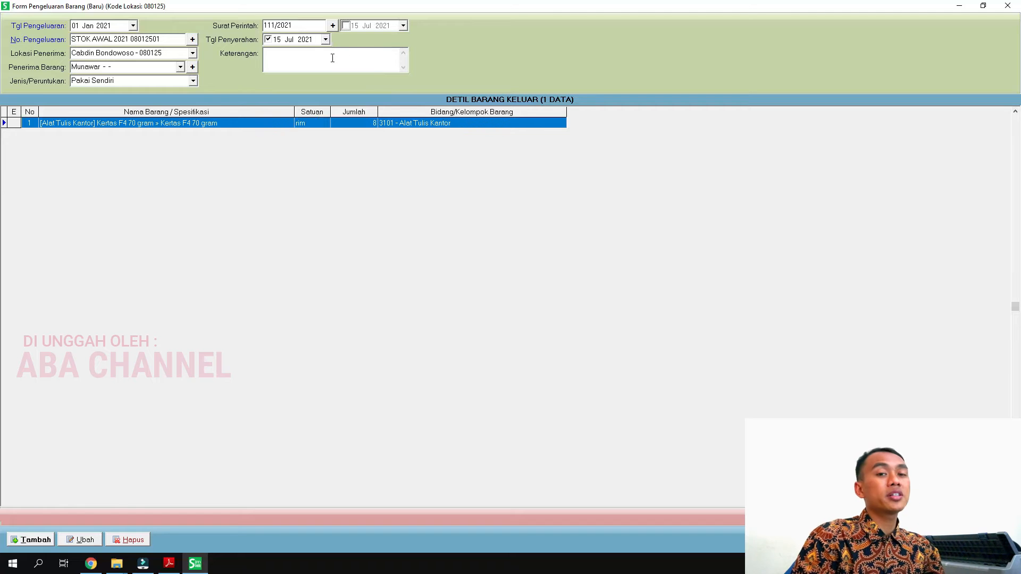
# Fill in the Keterangan with "Diambil : siap:" and save the goods issue, dismissing the confirmation
pyautogui.click(332, 58)
pyautogui.write('Diam')
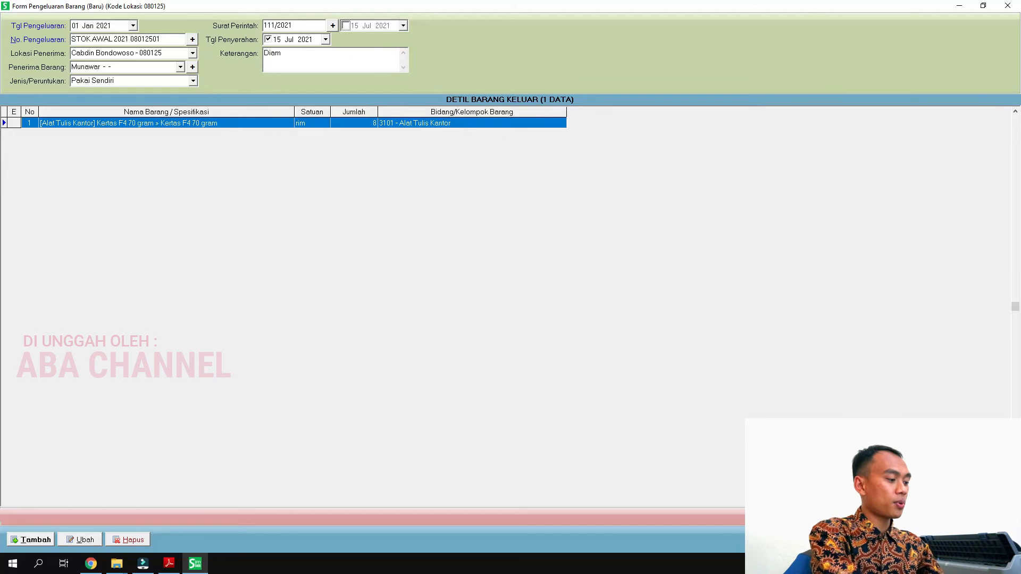
pyautogui.write('lah')
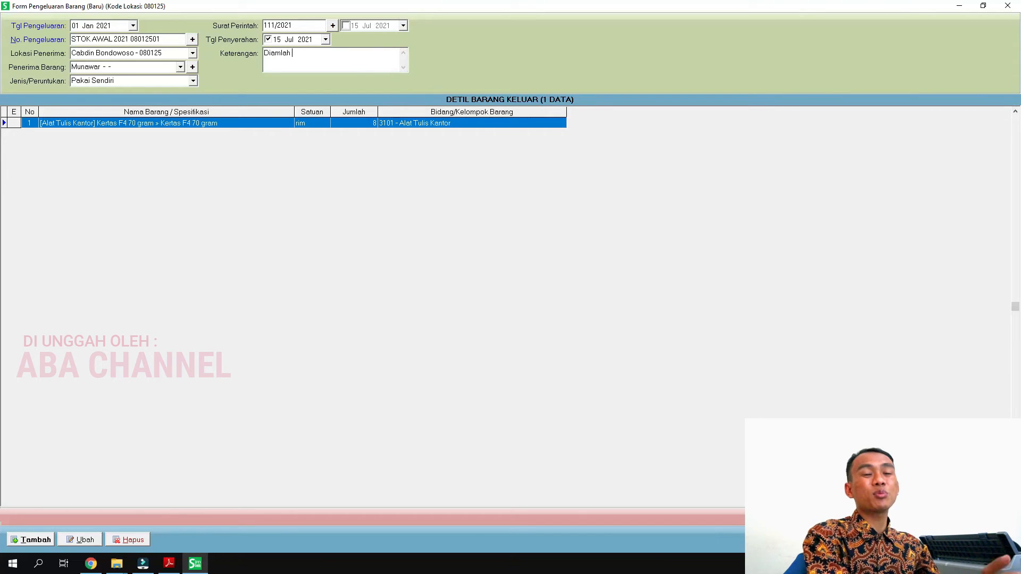
pyautogui.hotkey('shift', 'Home')
pyautogui.write('Diambil')
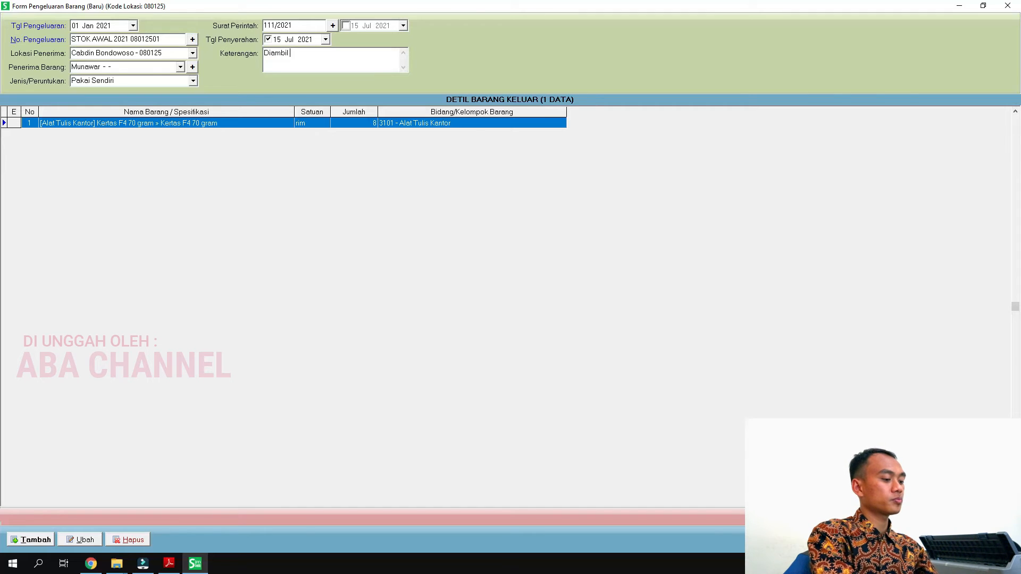
pyautogui.write(' : siap:')
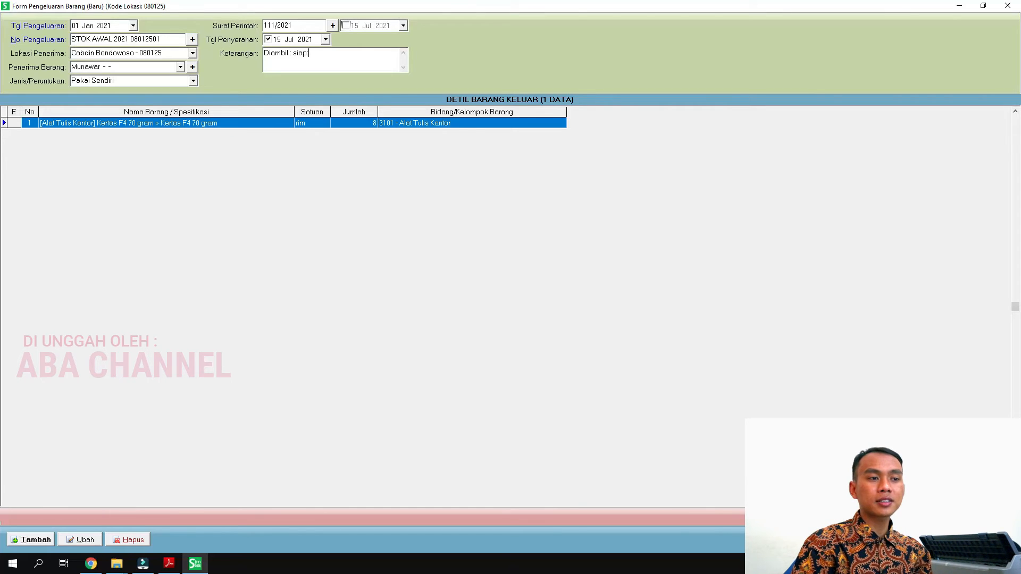
pyautogui.click(945, 540)
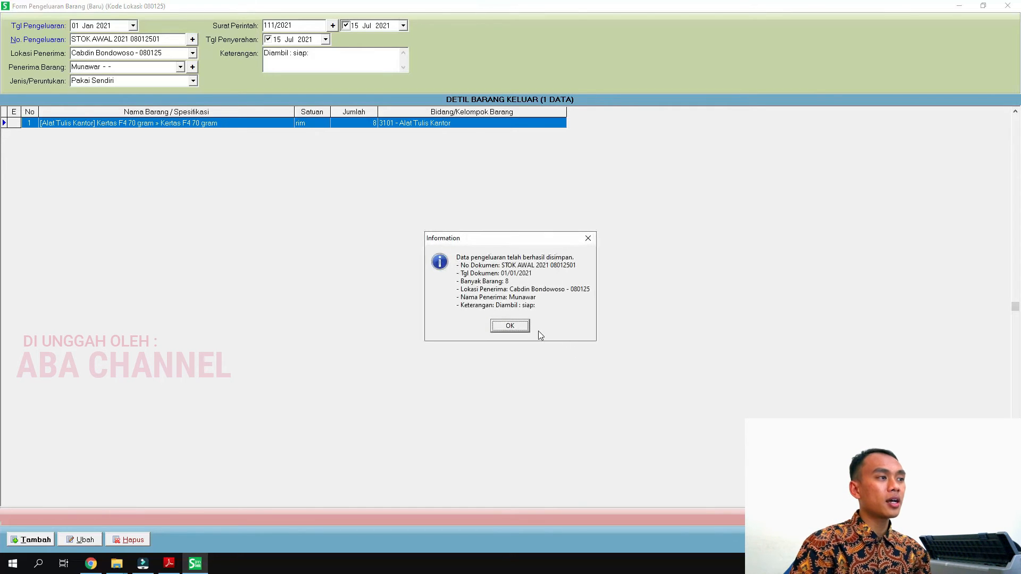
pyautogui.click(509, 326)
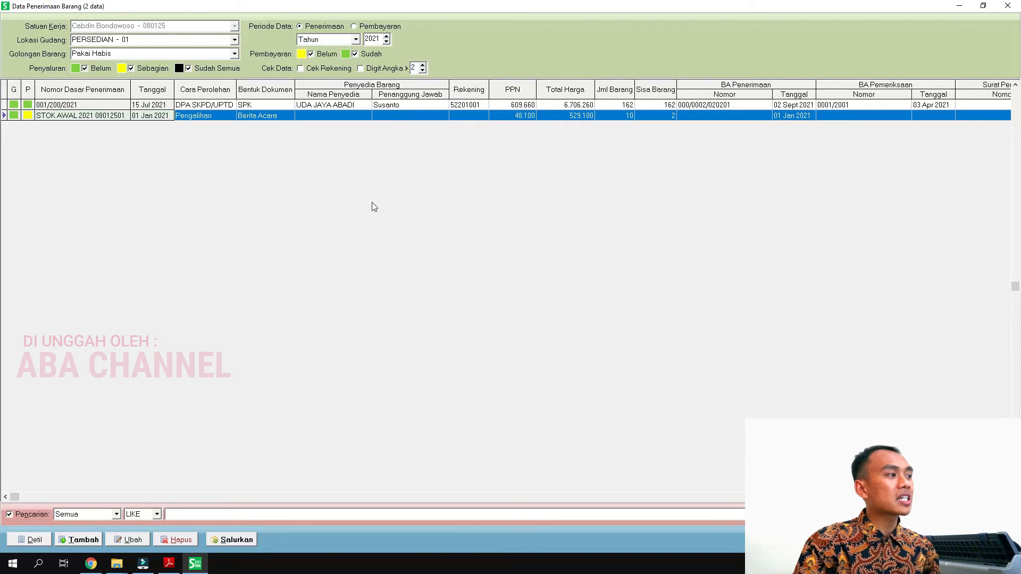
# Start distributing the rest of the STOK AWAL 2021 receipt and save the Kertas F4 70 gram line with Jumlah Keluar 2
pyautogui.click(248, 544)
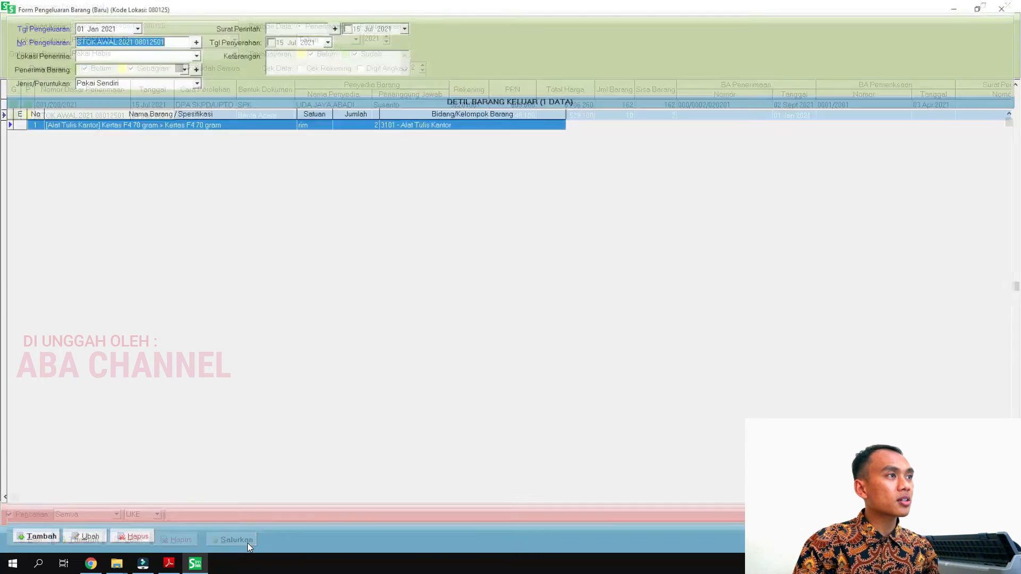
pyautogui.click(219, 126)
pyautogui.doubleClick(221, 128)
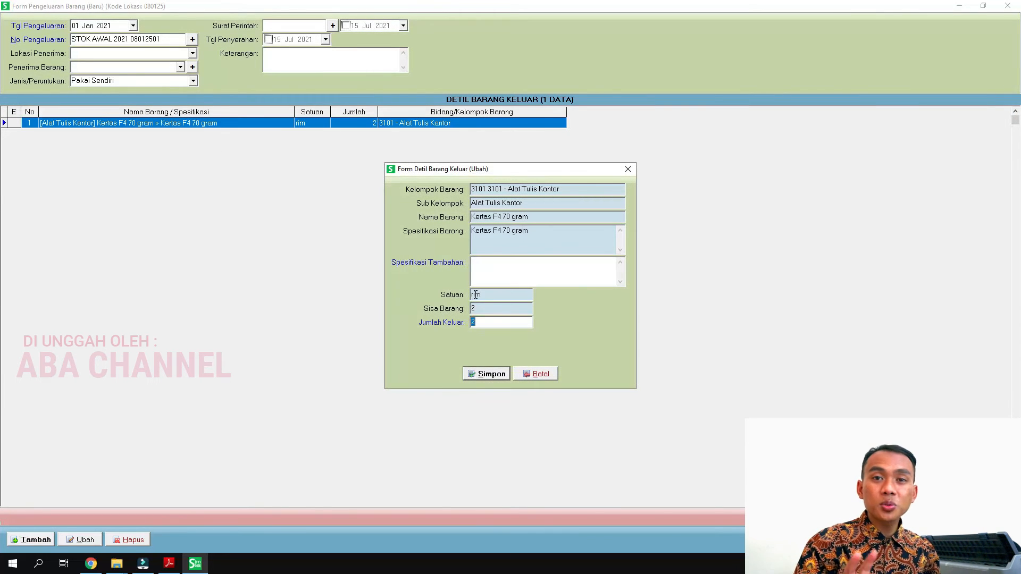
pyautogui.click(507, 262)
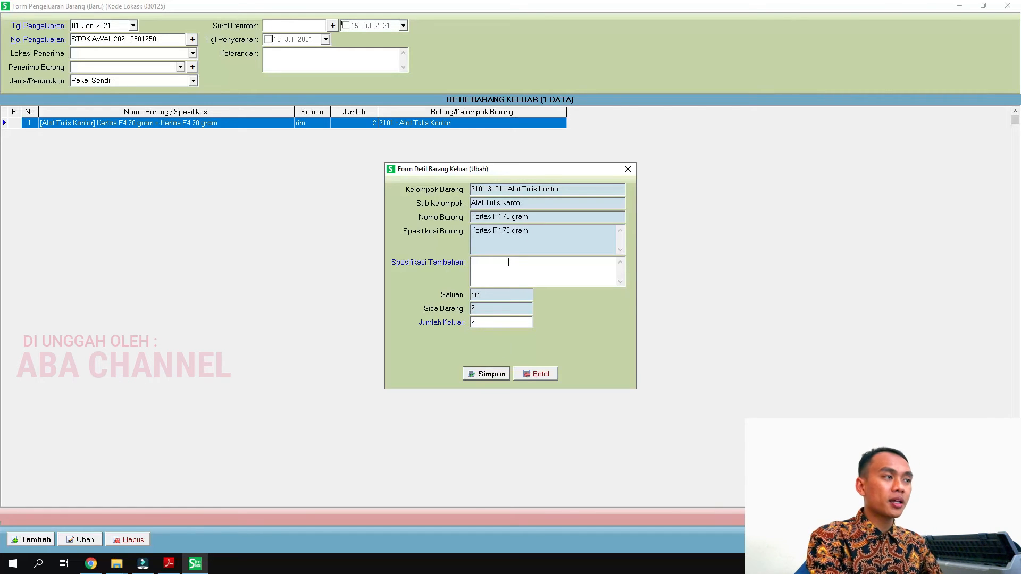
pyautogui.click(497, 375)
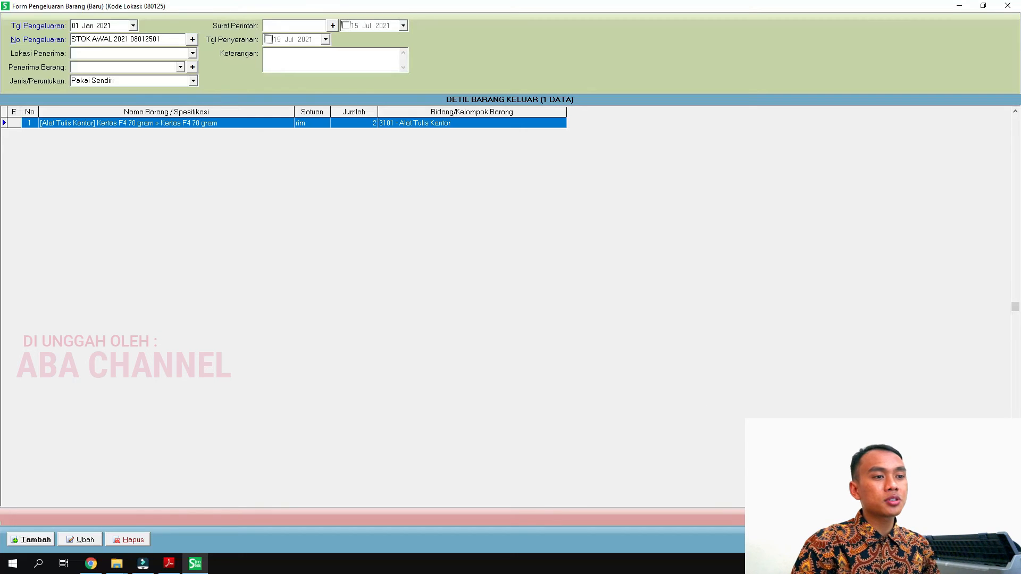
# Set Lokasi Penerima to Cabdin Bondowoso - 080125 and choose the person with the S.Sos title as Penerima Barang
pyautogui.click(192, 55)
pyautogui.click(173, 67)
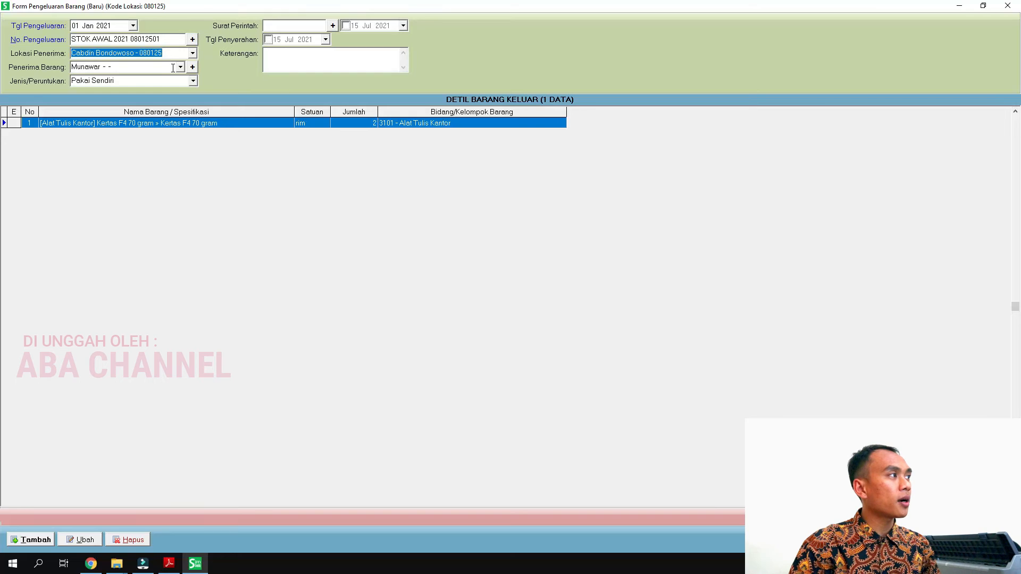
pyautogui.click(180, 66)
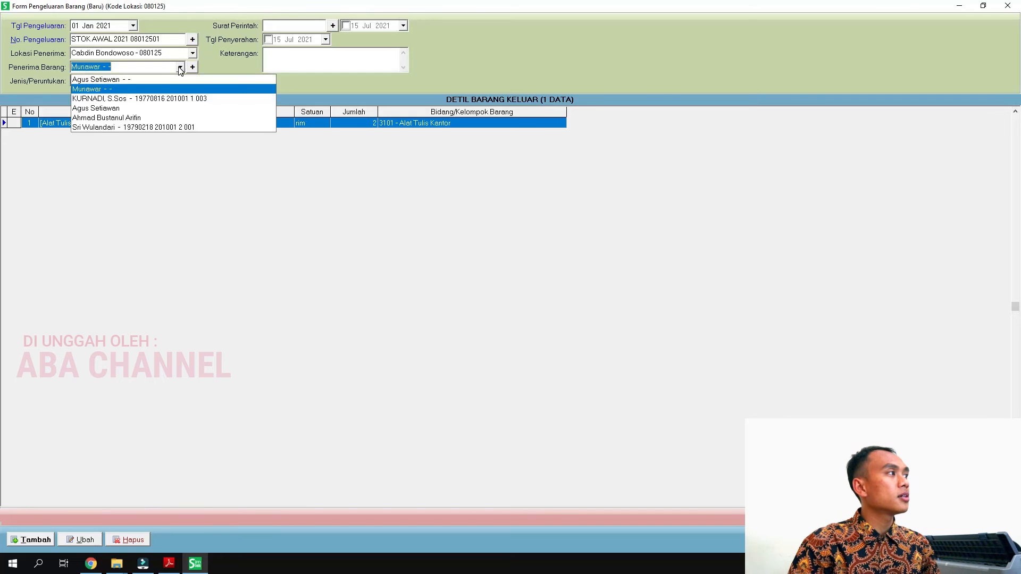
pyautogui.click(140, 90)
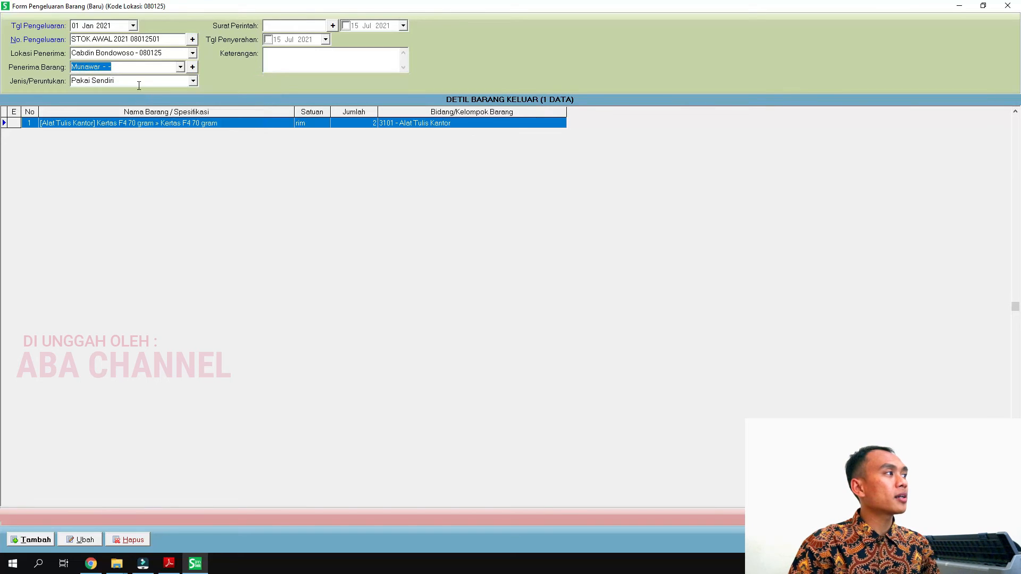
pyautogui.click(180, 67)
pyautogui.click(147, 98)
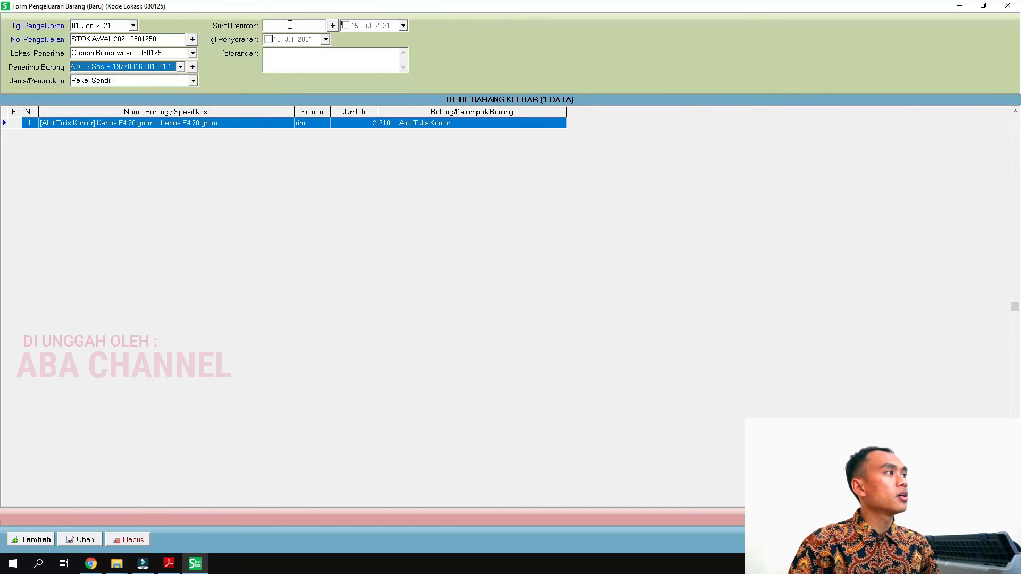
# Set Surat Perintah to 2021/2021 dated 11 Aug 2021 and Tgl Penyerahan to 01 Jan 2021, and try to save the goods issue
pyautogui.click(326, 25)
pyautogui.write('2021/2021')
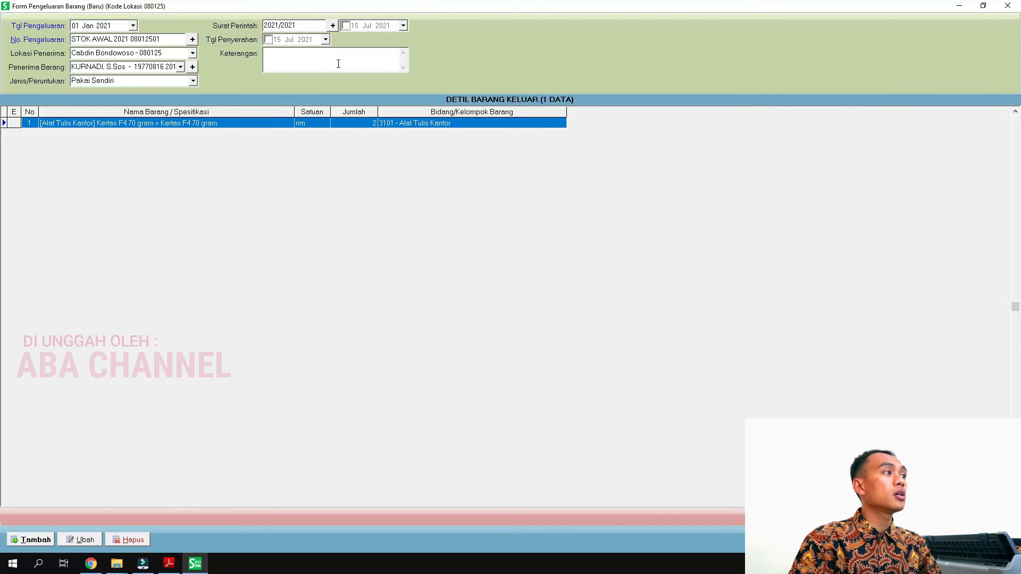
pyautogui.click(403, 26)
pyautogui.click(459, 42)
pyautogui.click(459, 41)
pyautogui.click(360, 41)
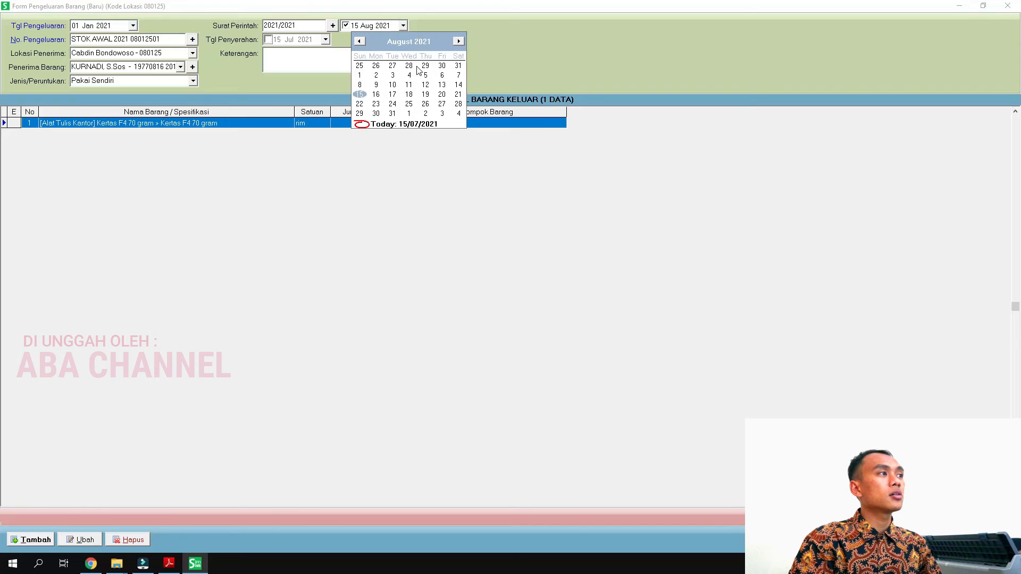
pyautogui.click(410, 85)
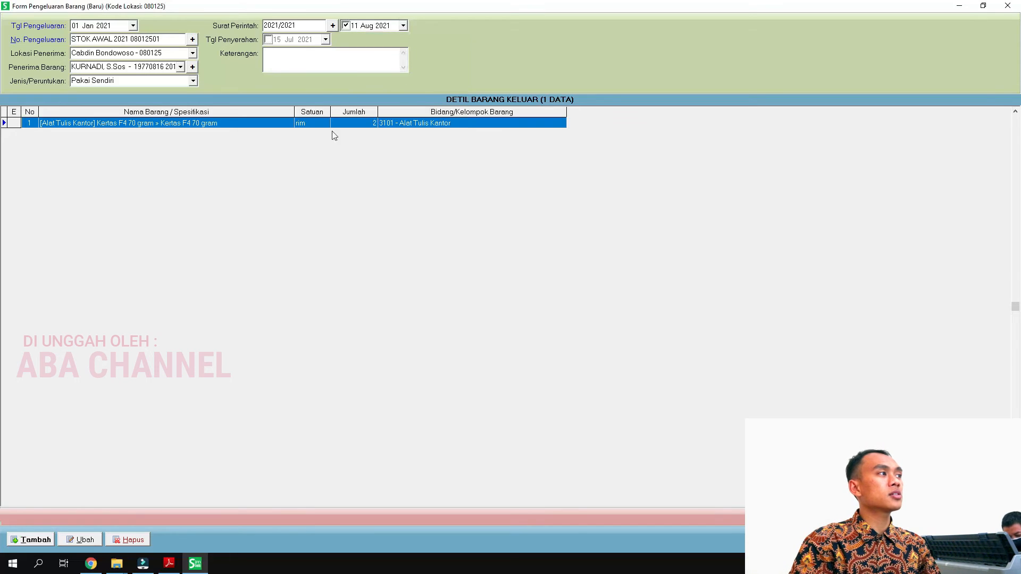
pyautogui.click(946, 539)
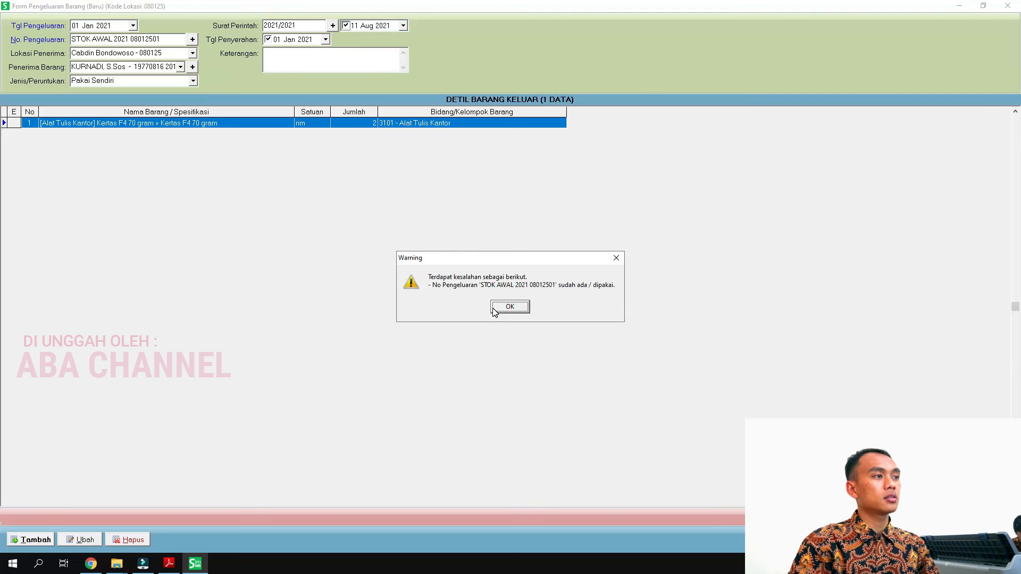
pyautogui.click(509, 307)
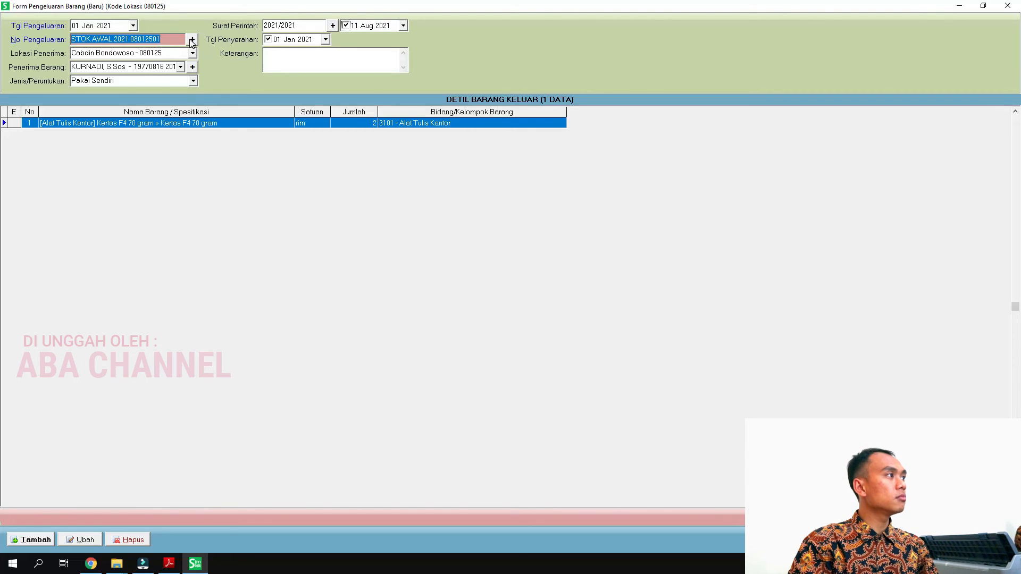
pyautogui.click(180, 38)
pyautogui.write('0')
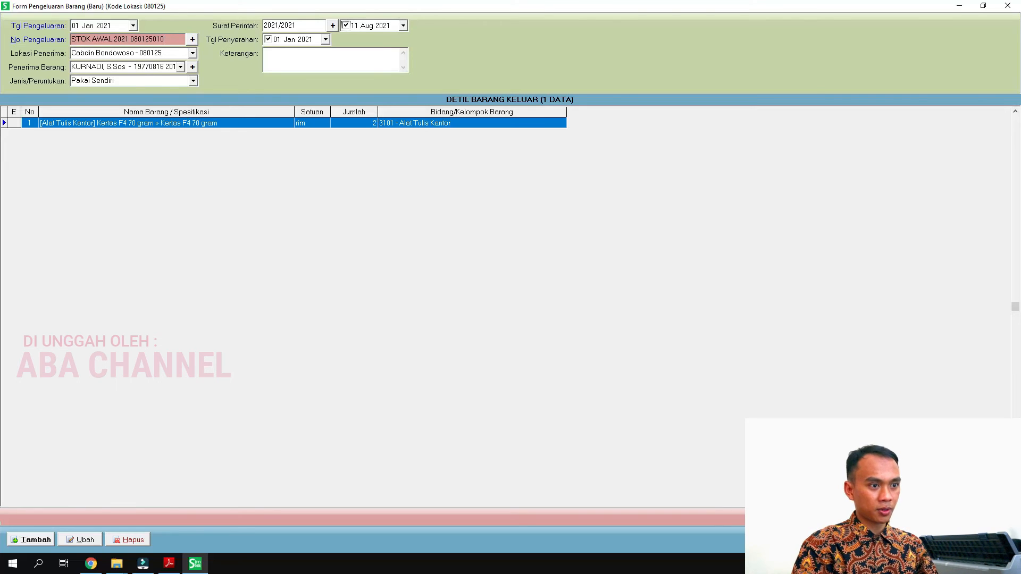
pyautogui.click(942, 540)
pyautogui.click(512, 331)
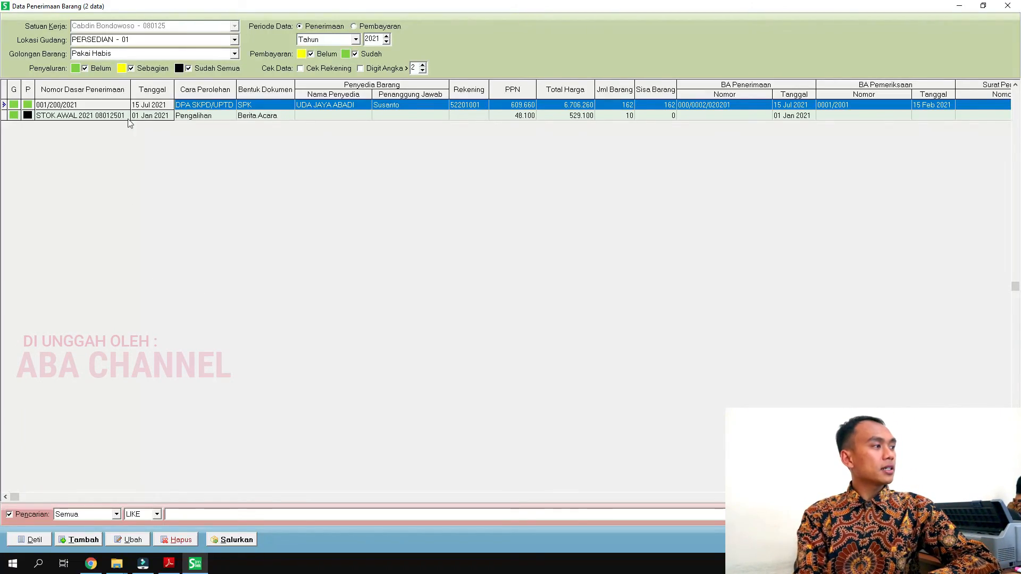
# Start distributing the 001/200/2021 receipt and set the Jumlah Keluar of Buku Agenda Keluar Masuk to 7
pyautogui.click(239, 545)
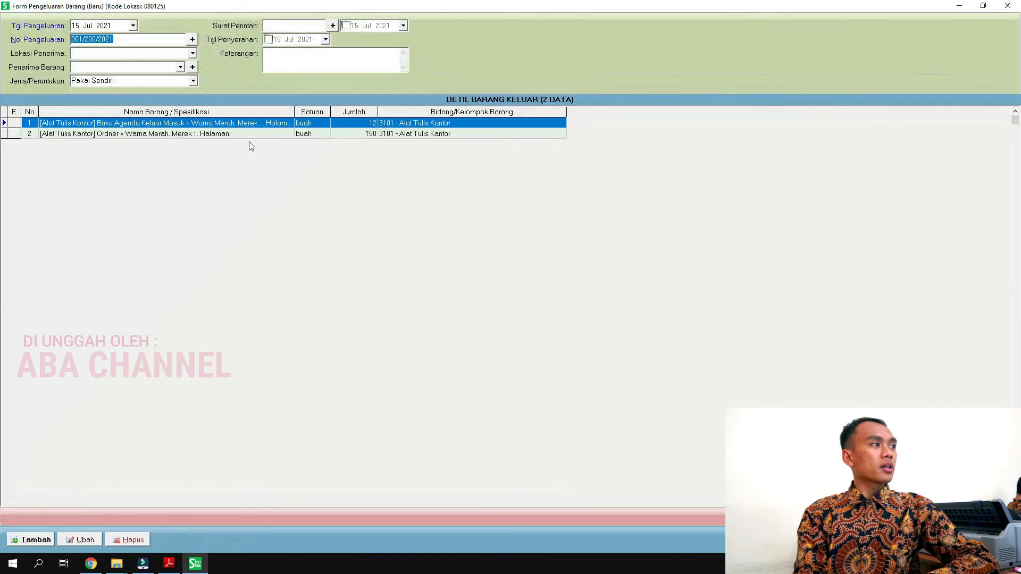
pyautogui.doubleClick(315, 127)
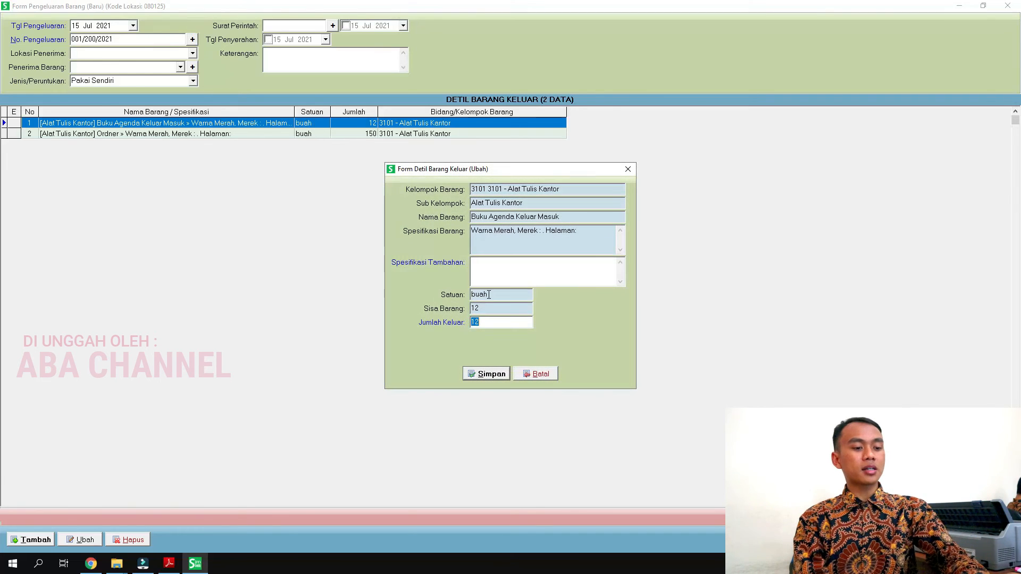
pyautogui.write('7')
pyautogui.click(488, 375)
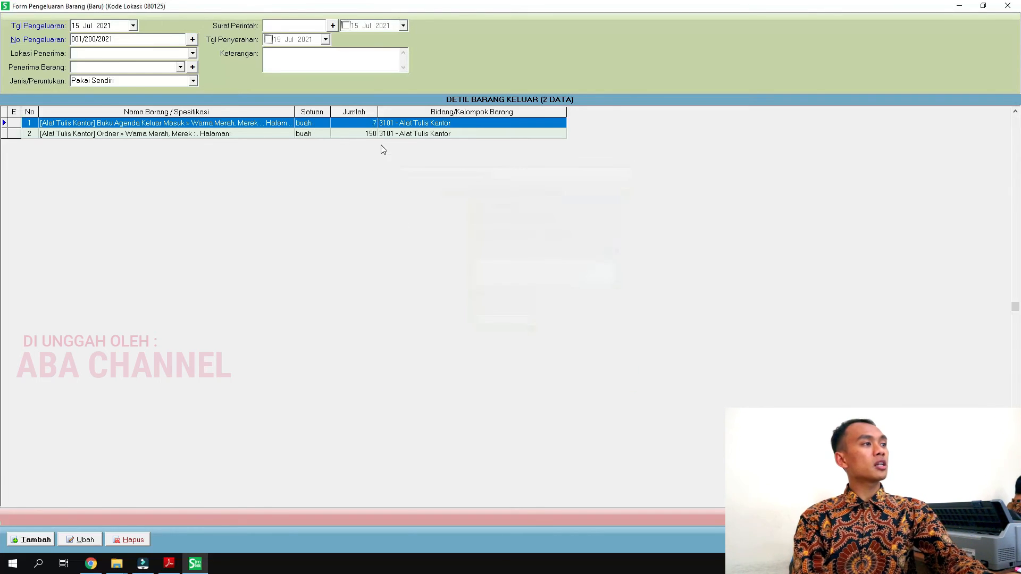
# Set the Jumlah Keluar of the Ordner item to 4 and save the detail line
pyautogui.doubleClick(382, 136)
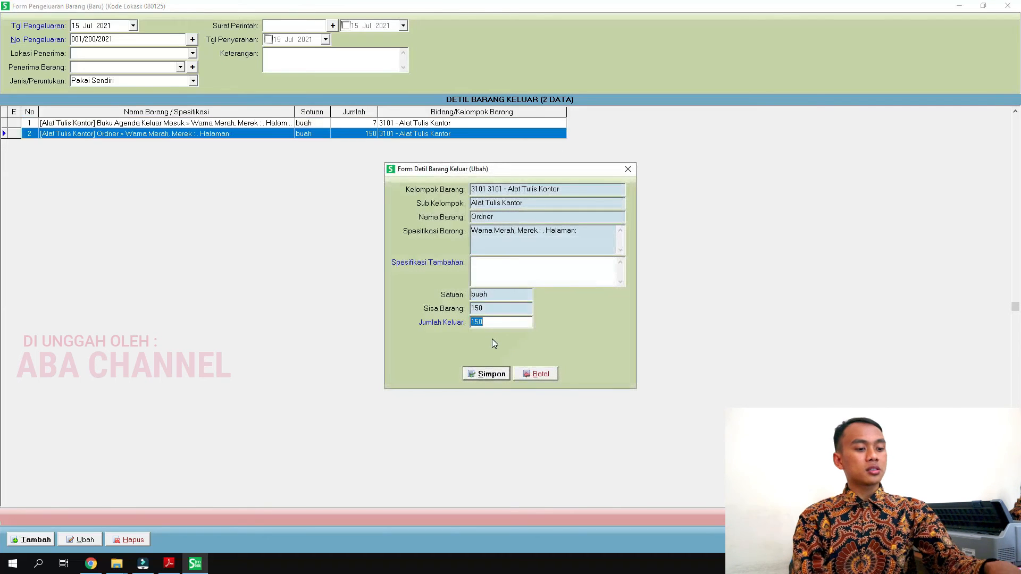
pyautogui.write('4')
pyautogui.click(503, 374)
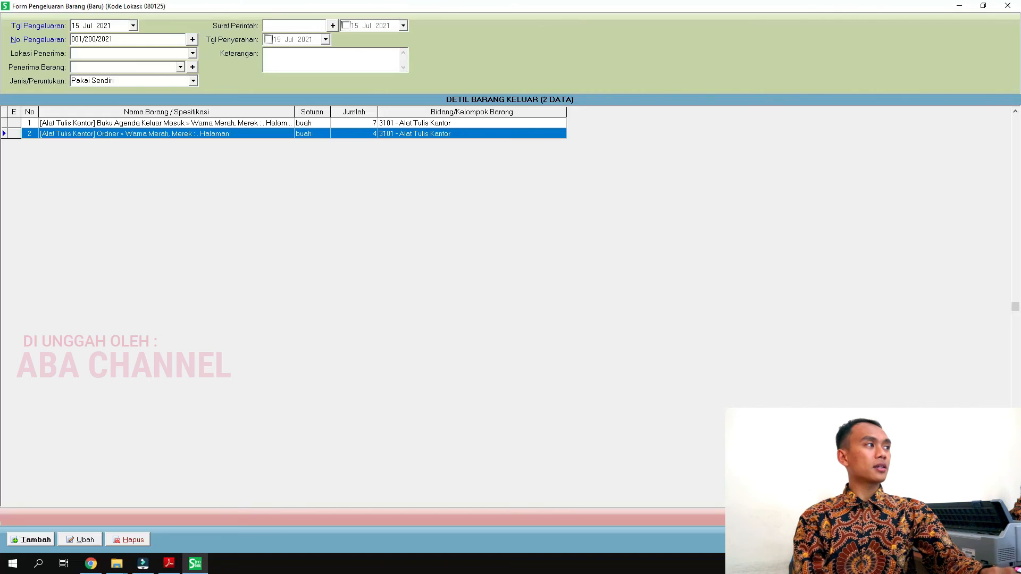
# Set Lokasi Penerima to Cabdin Bondowoso - 080125 and choose the second recipient listed under Penerima Barang
pyautogui.click(193, 54)
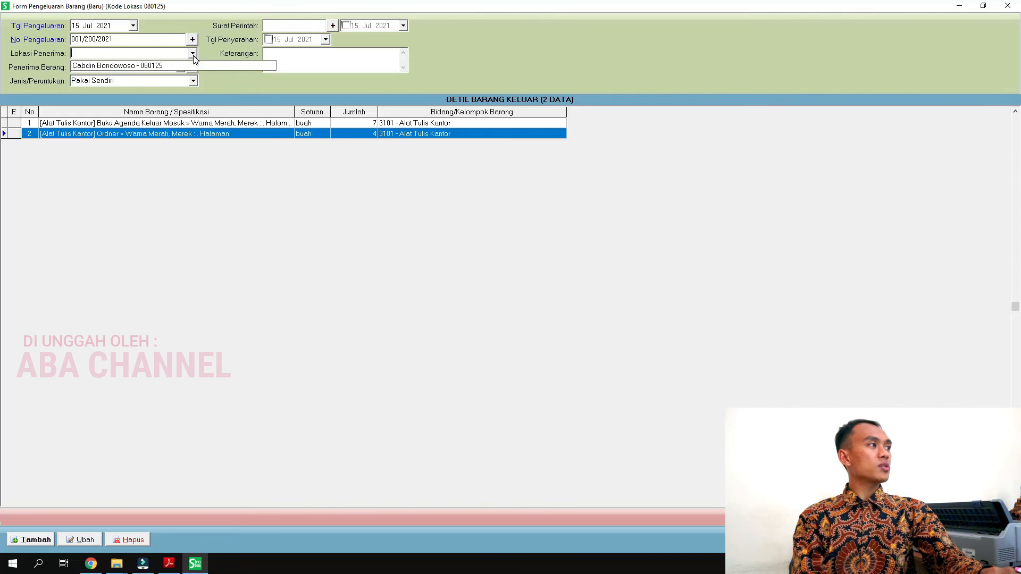
pyautogui.click(170, 65)
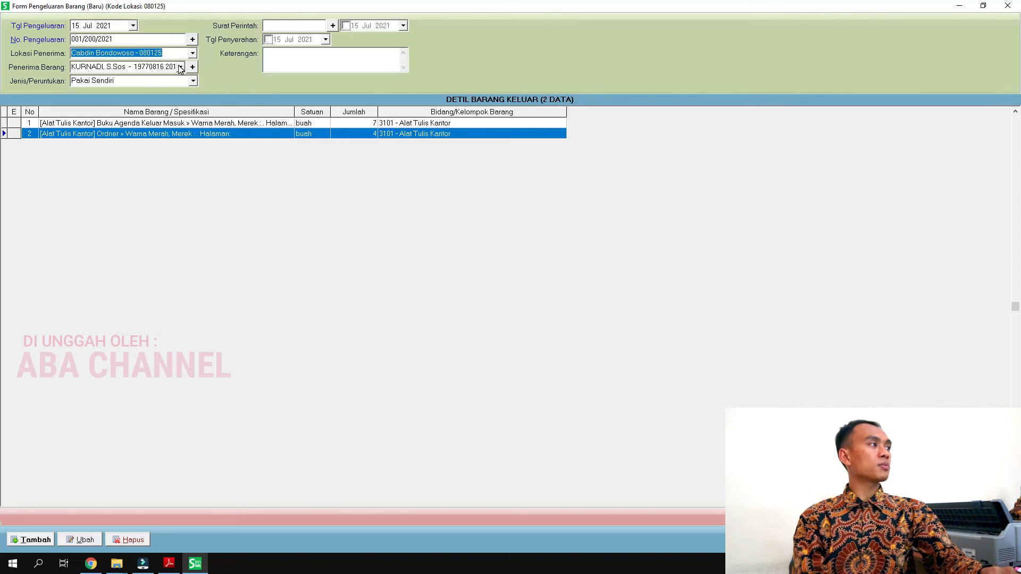
pyautogui.click(181, 67)
pyautogui.click(165, 98)
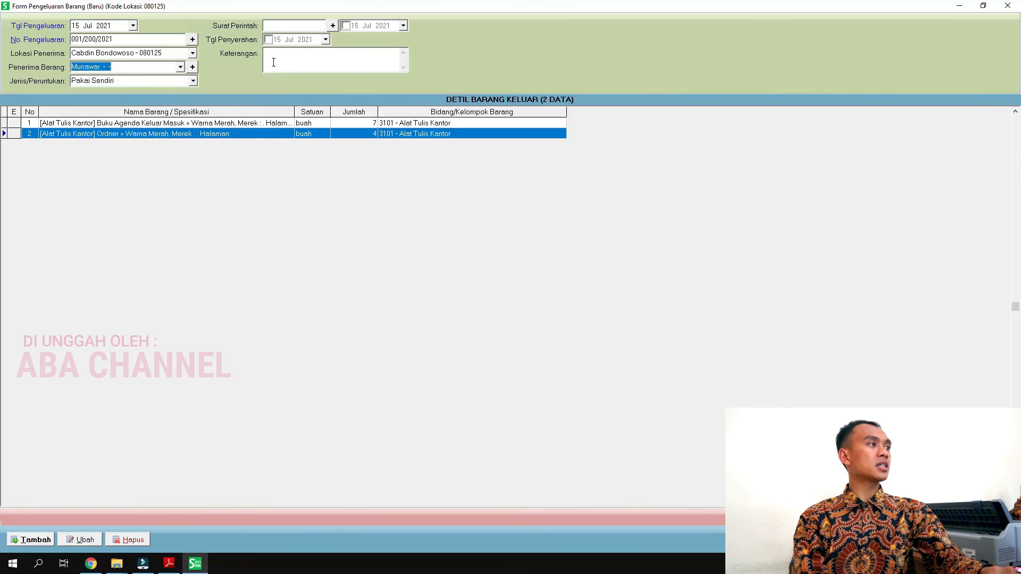
# Enter 2000/2154 as the Surat Perintah of the 001/200/2021 goods issue and date it 09 Aug 2021
pyautogui.click(316, 27)
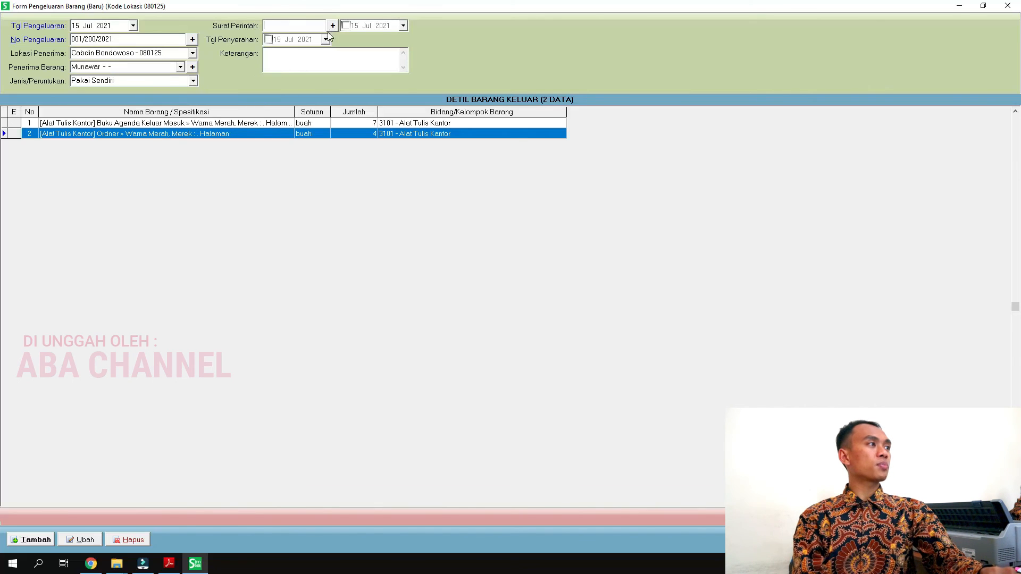
pyautogui.click(322, 62)
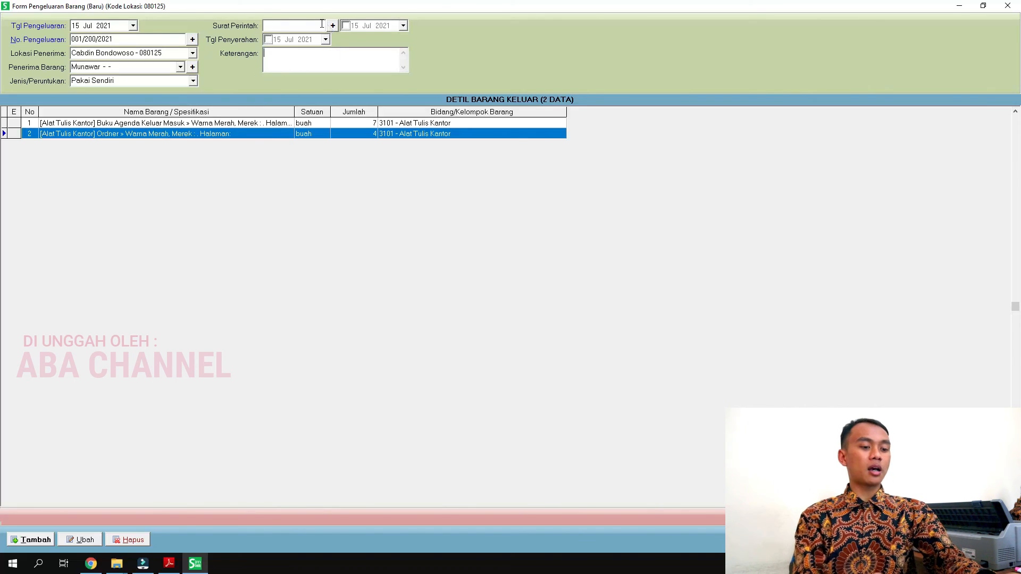
pyautogui.click(322, 25)
pyautogui.write('2000')
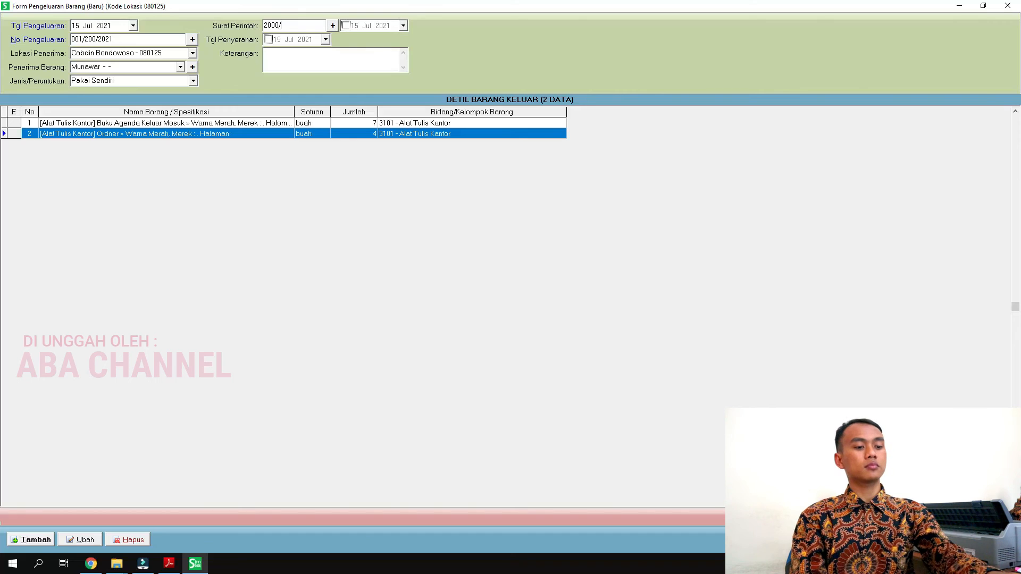
pyautogui.write('/2154')
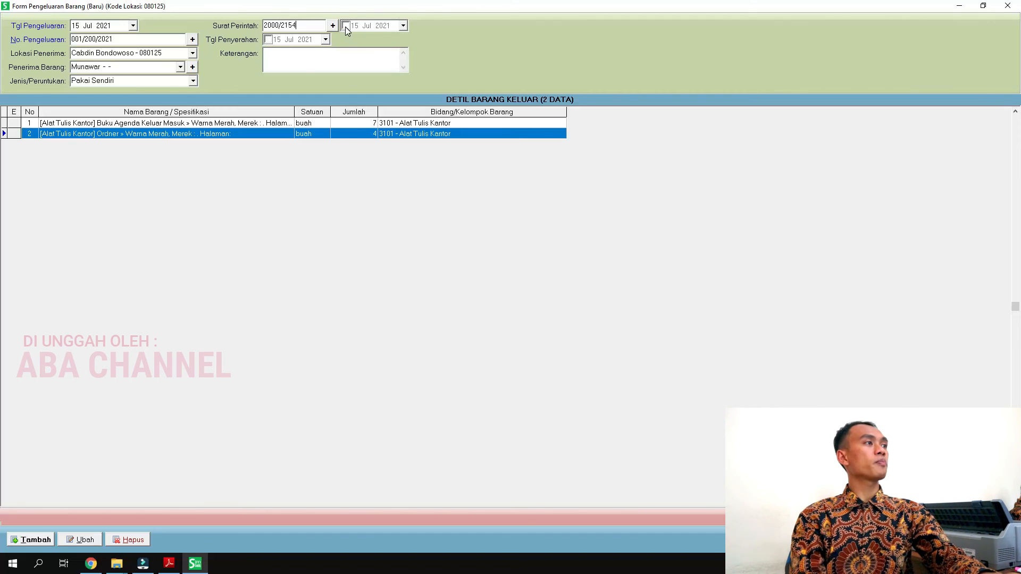
pyautogui.click(403, 25)
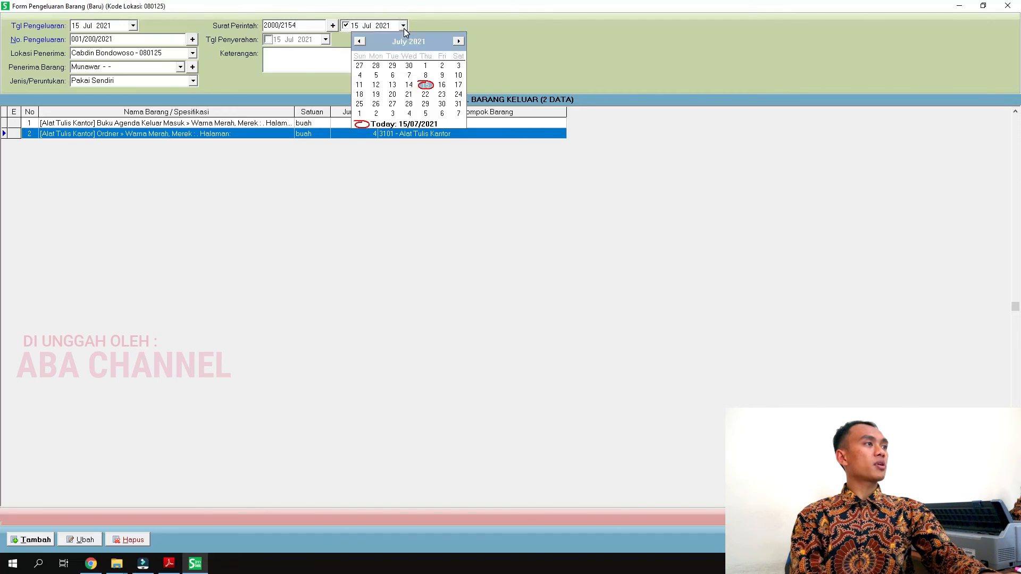
pyautogui.click(458, 41)
pyautogui.click(376, 85)
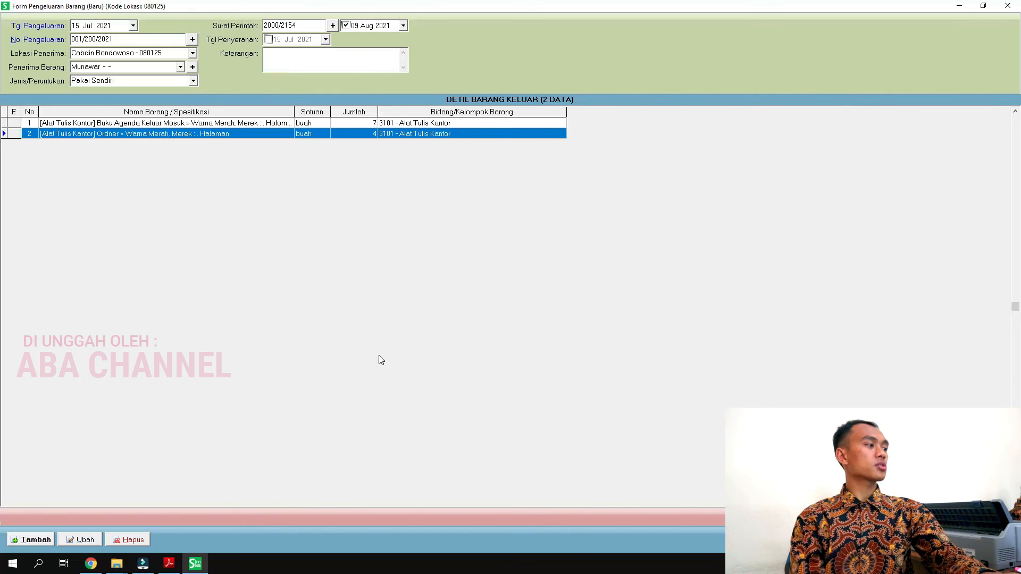
# Set Tgl Penyerahan to 09 Aug 2021 and save the goods issue, dismissing the confirmation
pyautogui.click(324, 41)
pyautogui.click(381, 54)
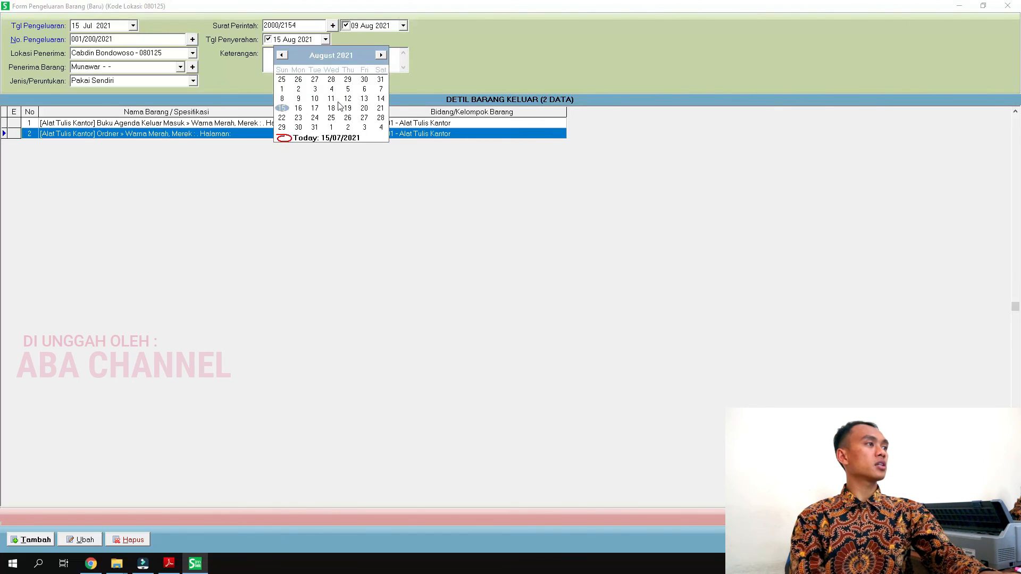
pyautogui.click(299, 99)
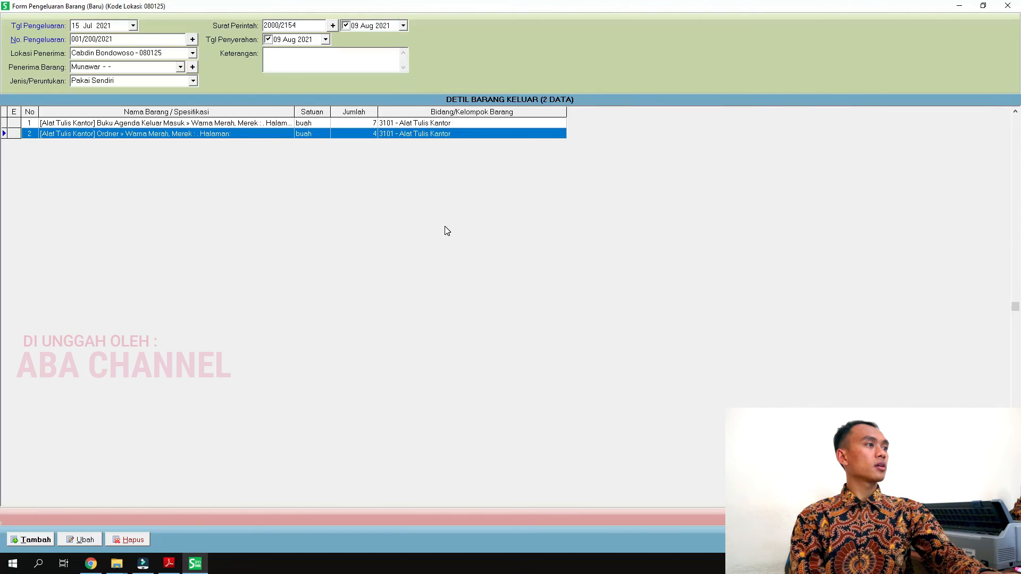
pyautogui.click(508, 330)
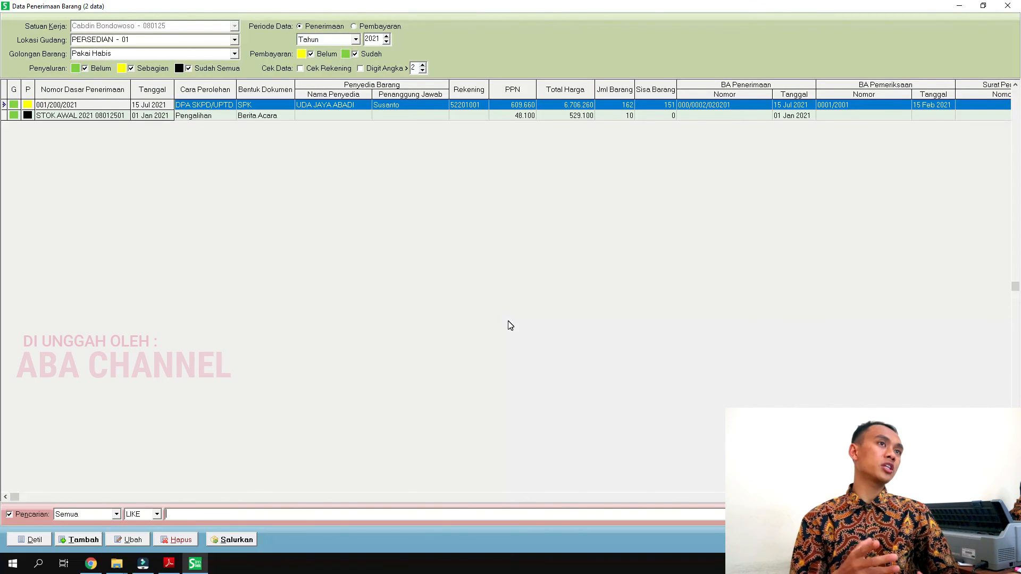
# Close the goods receipt data and open Daftar Stok Barang to check the remaining stock
pyautogui.click(1008, 5)
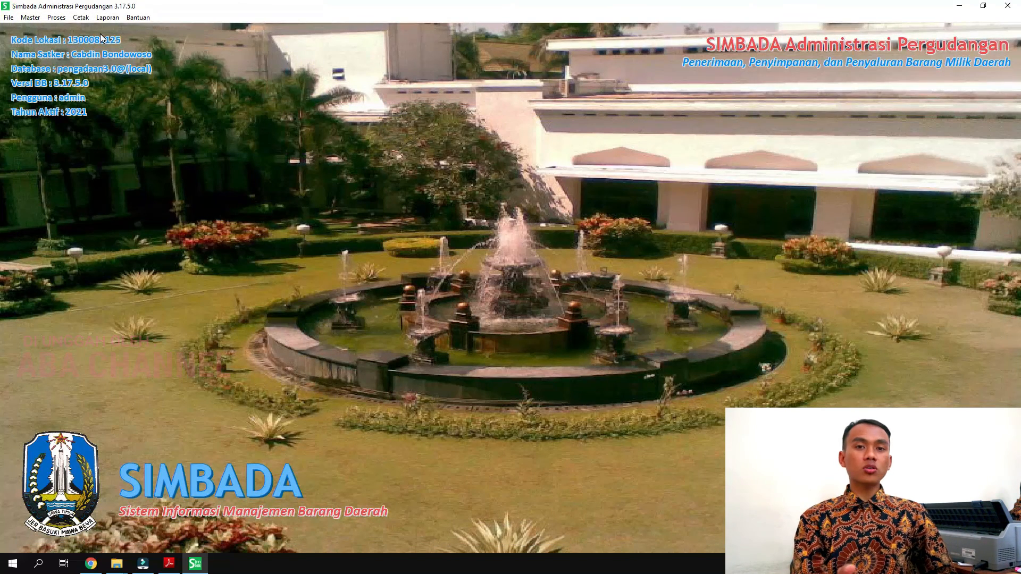
pyautogui.click(61, 18)
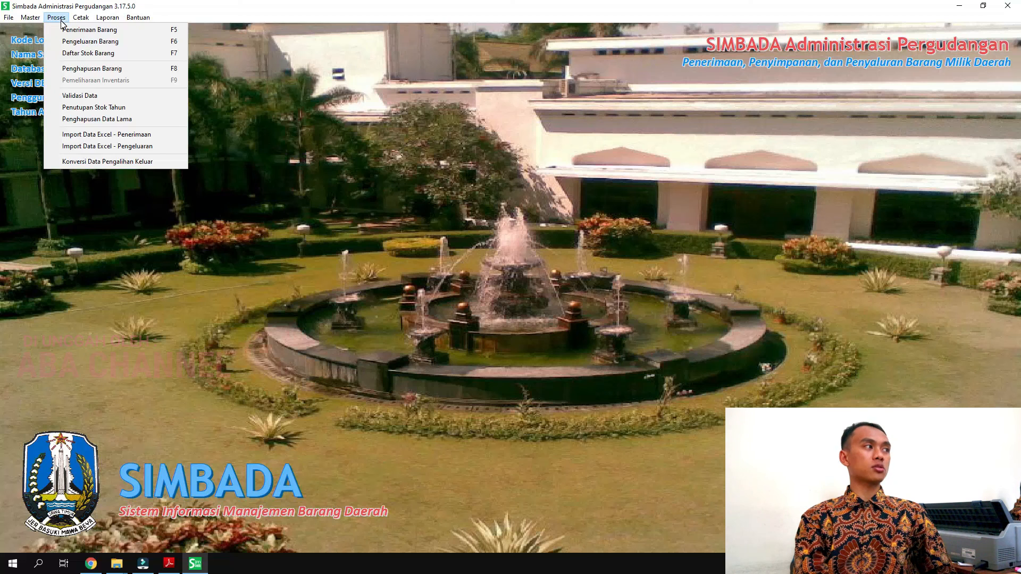
pyautogui.click(86, 54)
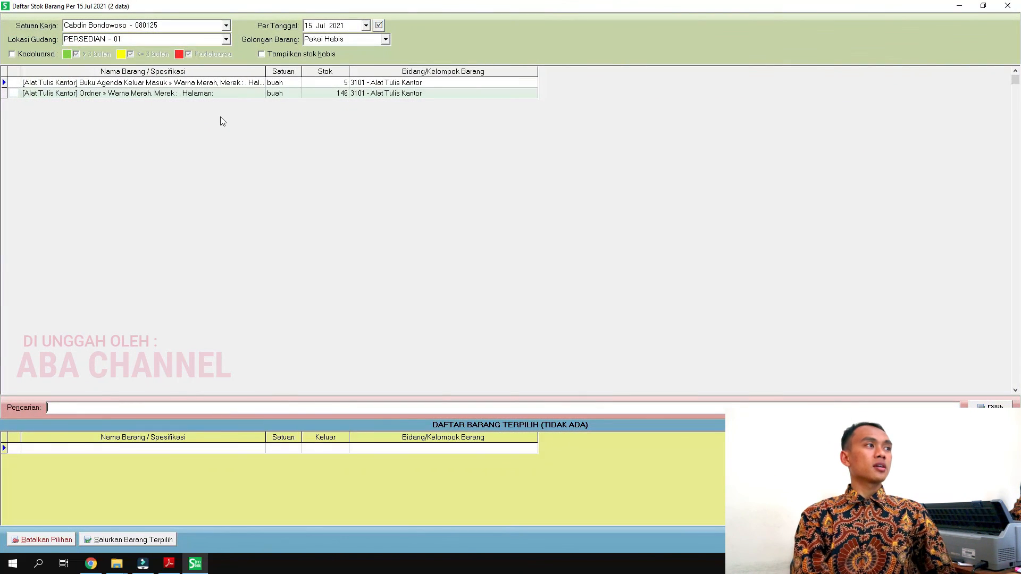